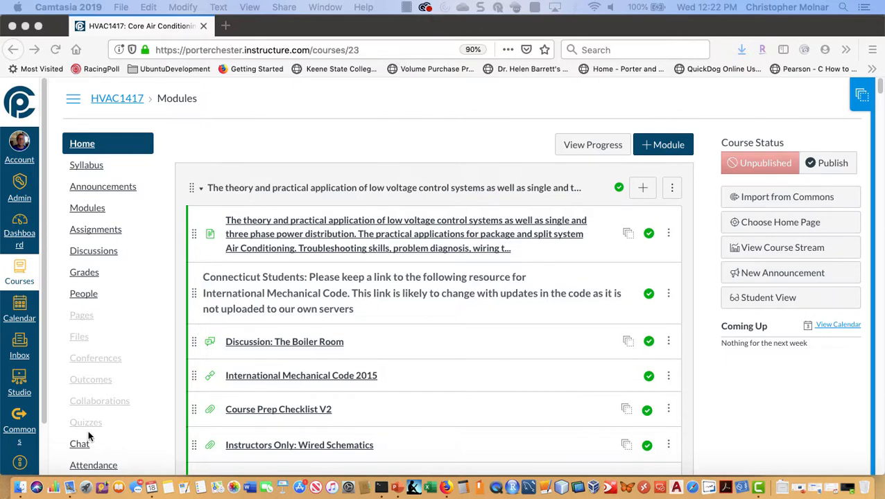
- Open the HVAC1417 course's assignments list and add an assignment group named "Exams"
click(124, 428)
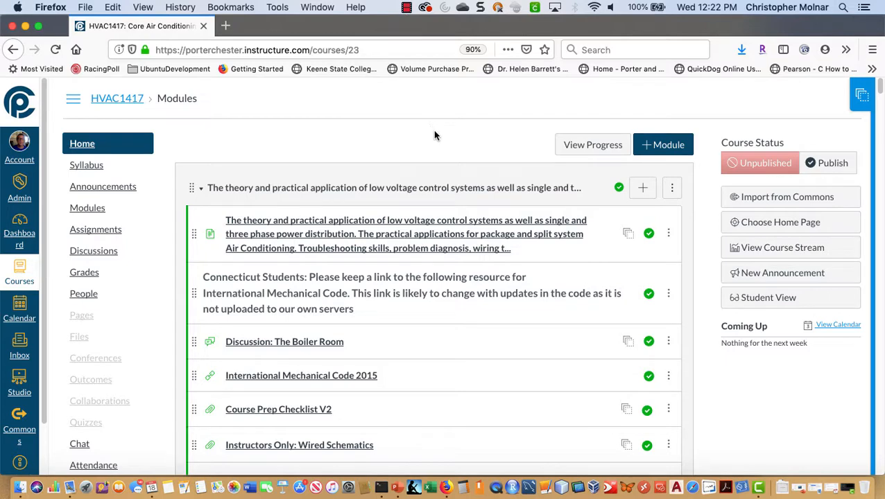
click(88, 236)
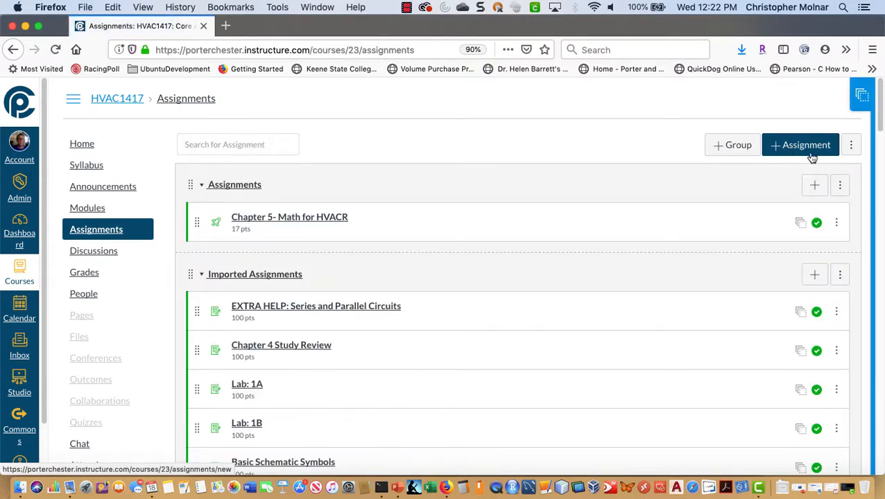
click(732, 147)
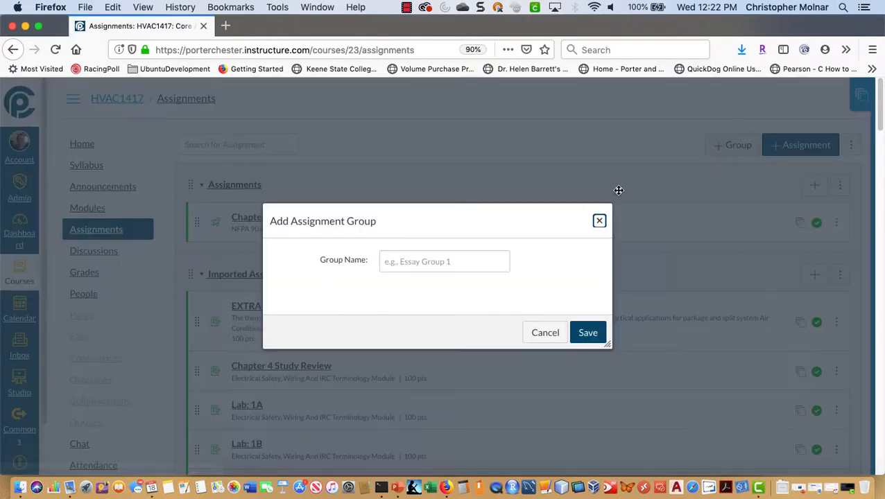
click(400, 254)
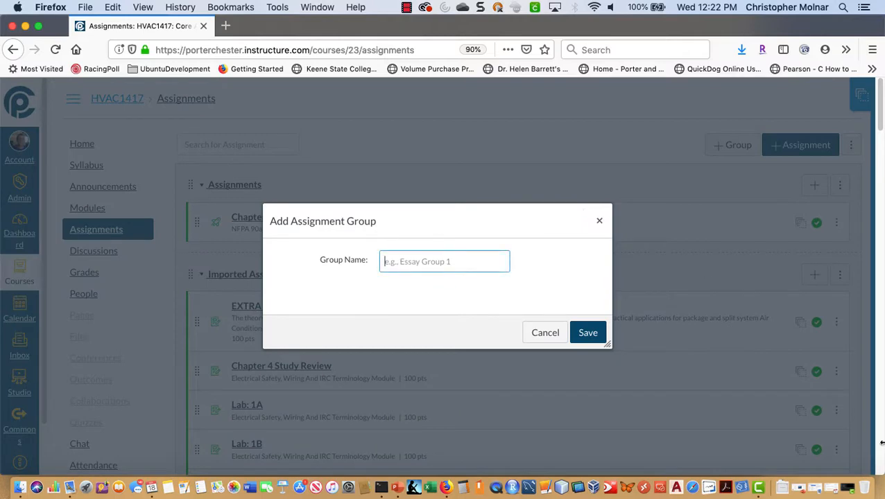
text(Exams)
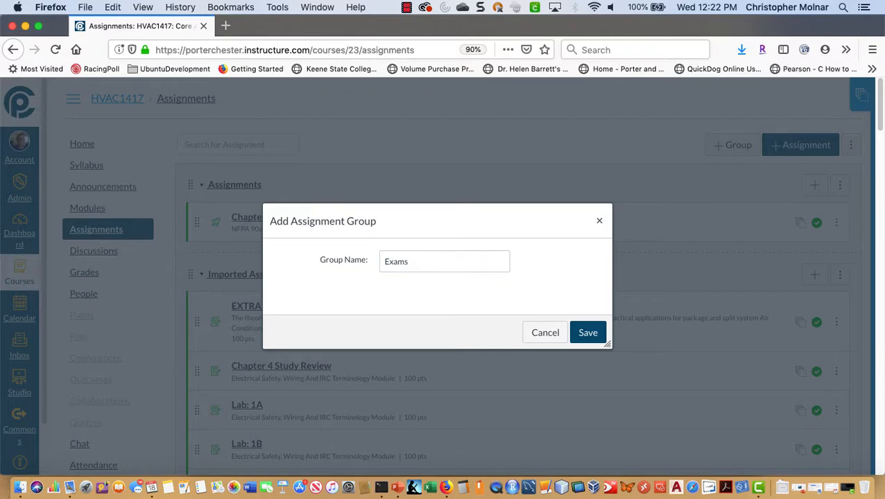
click(587, 332)
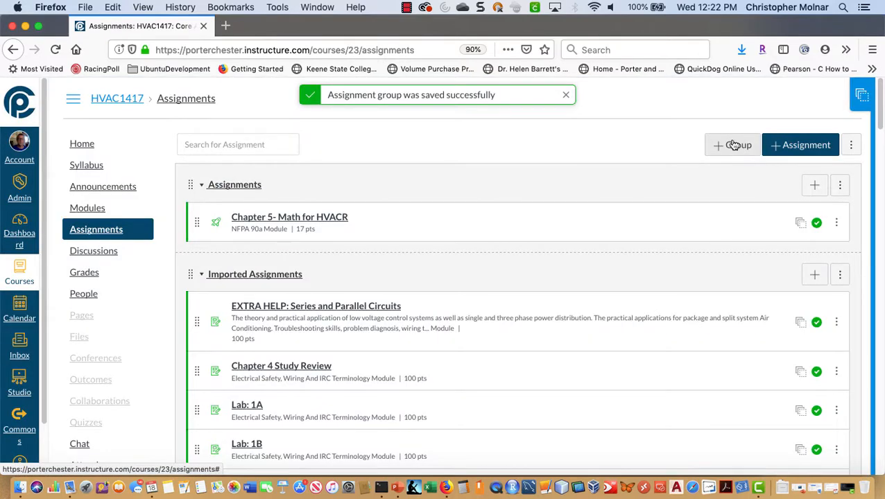
- Add another assignment group named "Quizzes" and save it
click(732, 145)
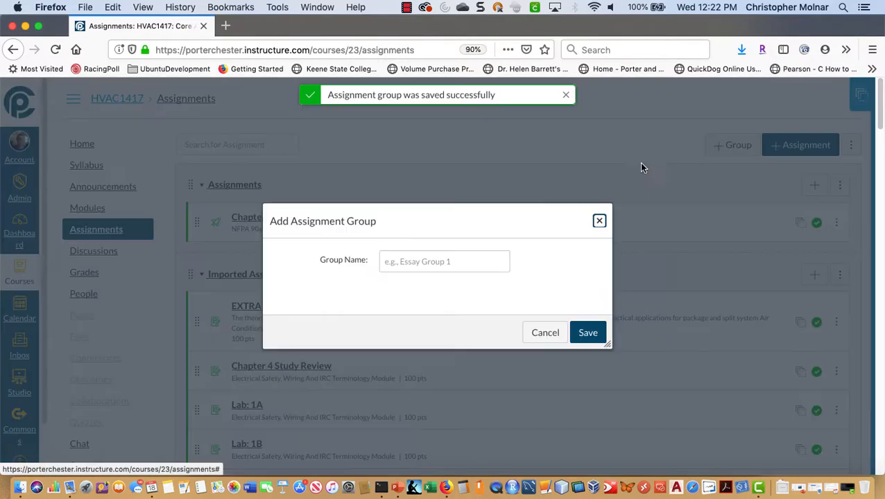
click(472, 268)
text(AQu)
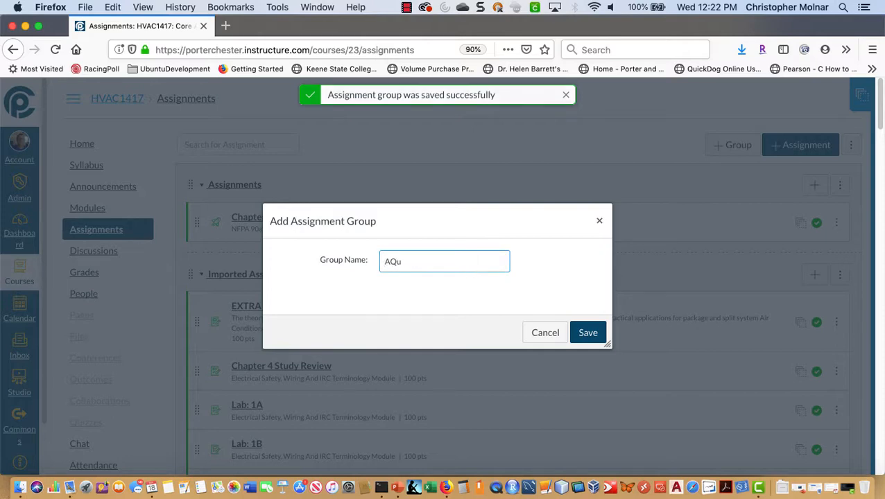
key(BackSpace)
key(BackSpace)
key(BackSpace)
text(Qu)
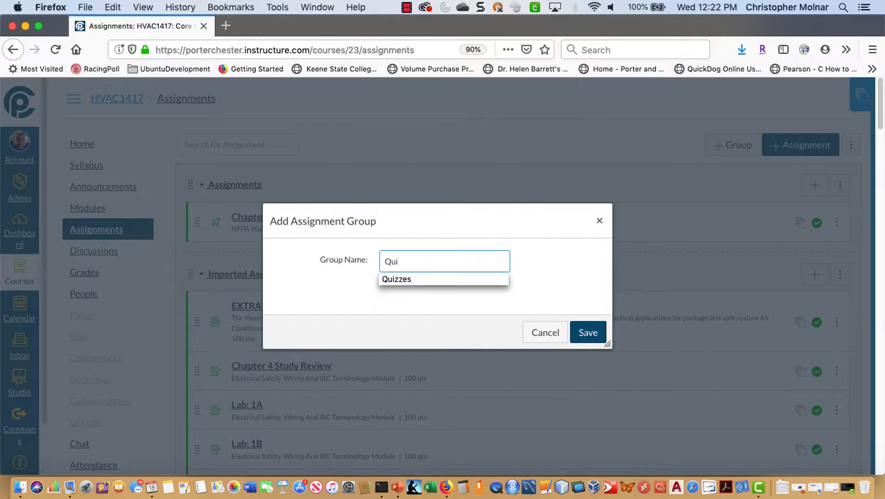
text(i)
key(Down)
key(Return)
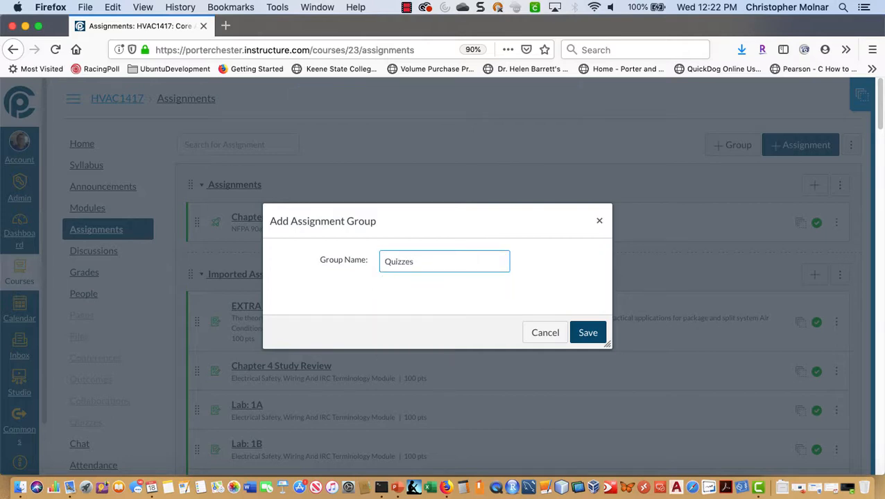
click(589, 335)
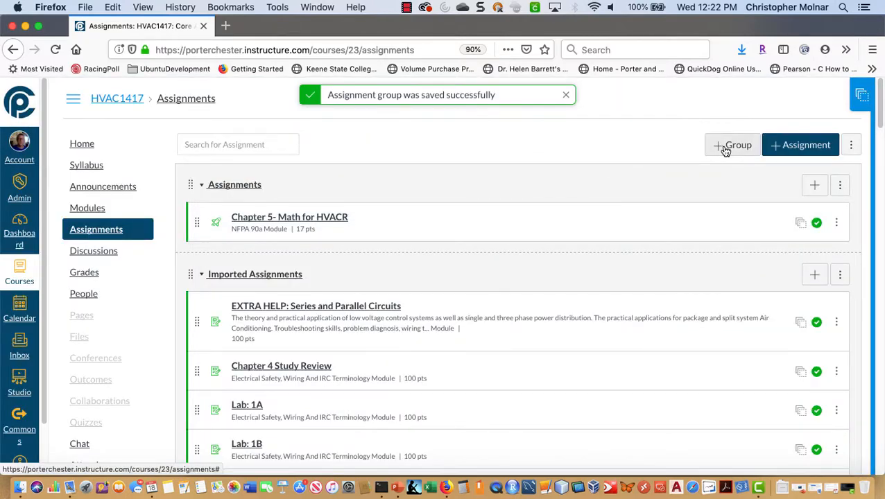
- Create and save an assignment group called "Labs"
click(725, 147)
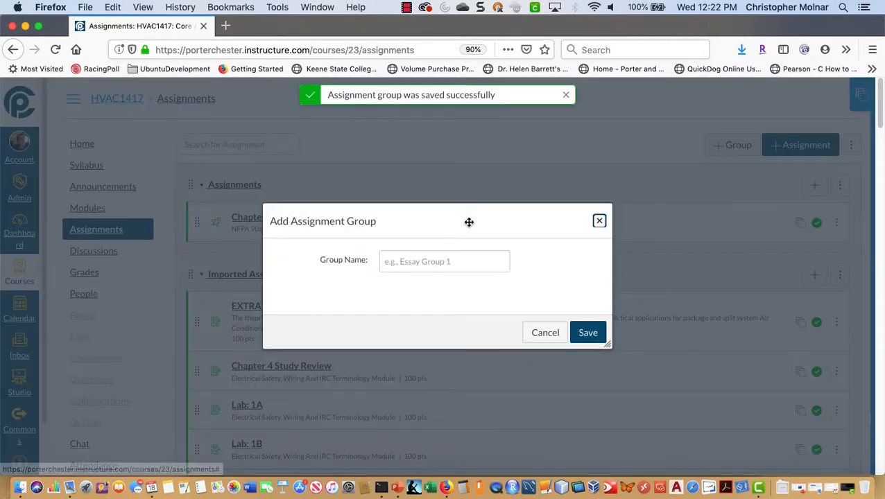
click(447, 262)
text(Lab)
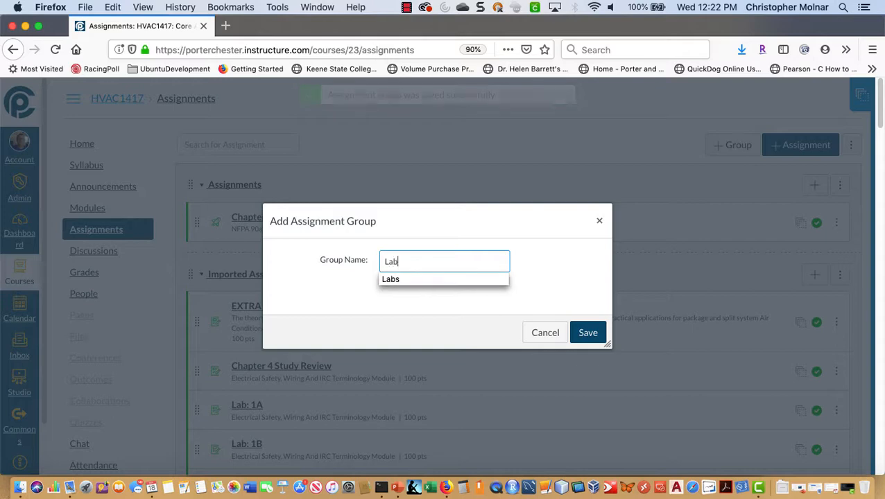
text(s)
click(575, 332)
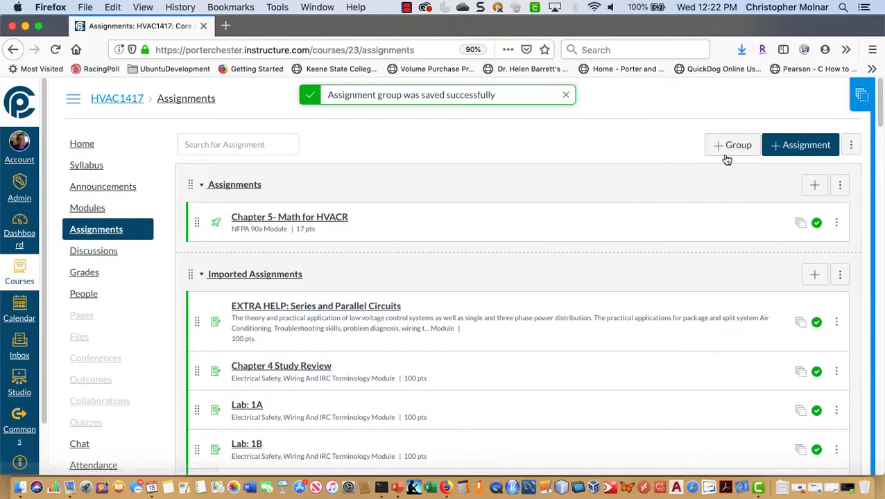
- Create and save an assignment group called "Homework"
click(728, 151)
click(451, 269)
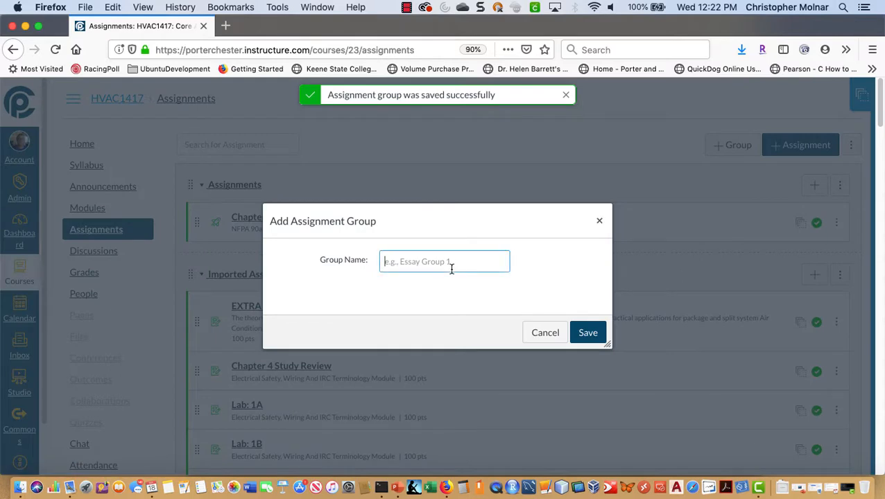
text(Home)
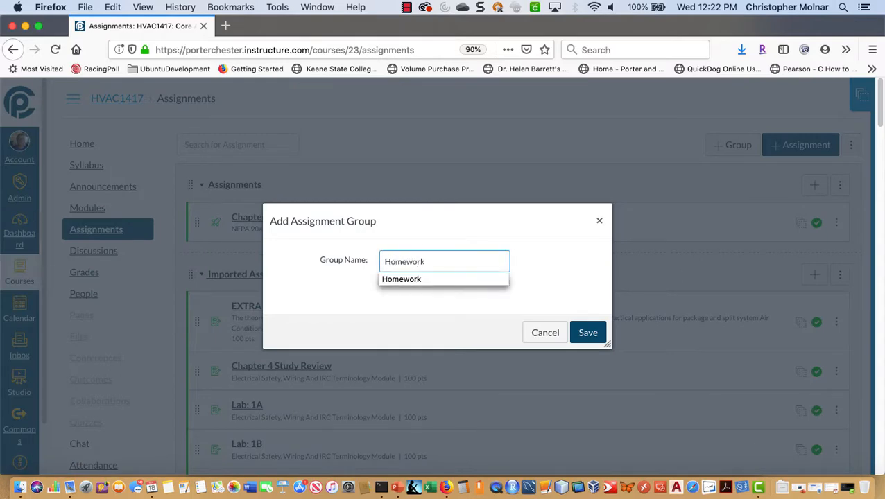
text(work)
click(587, 333)
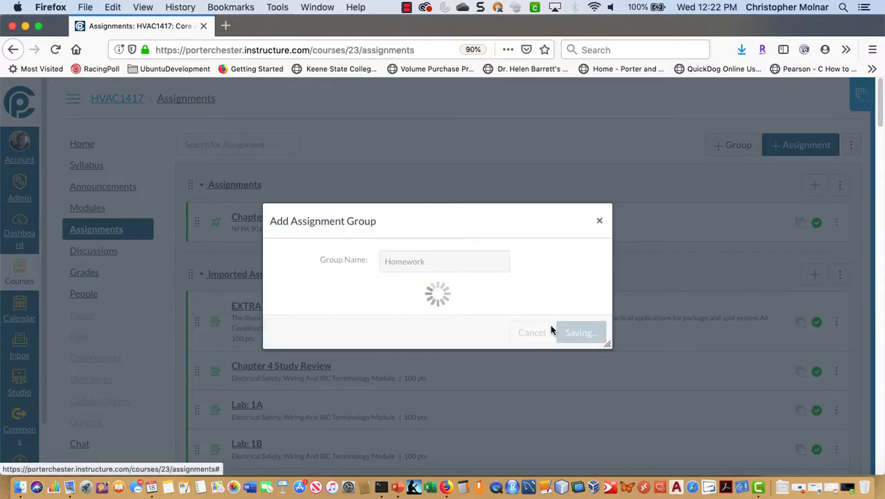
- Move the assignment "Chapter 5- Math for HVACR" from the Assignments group to the start of the Imported Assignments group
scroll(549, 324, down, 4)
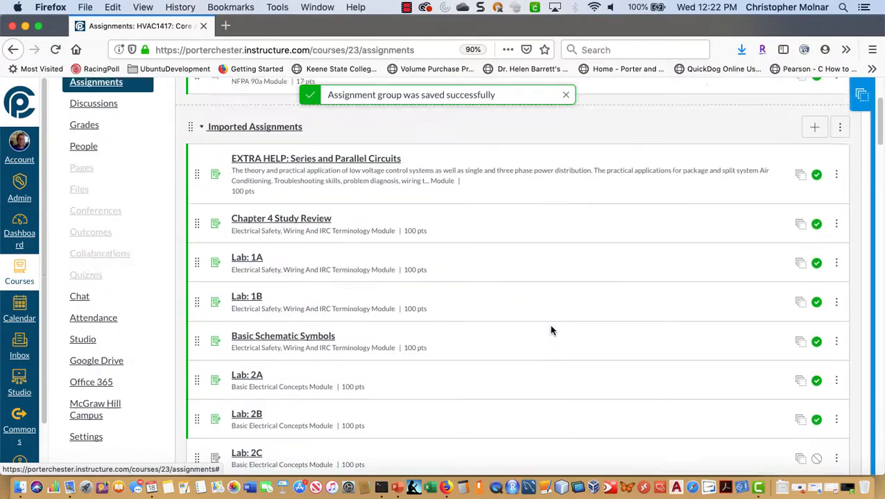
scroll(549, 325, up, 4)
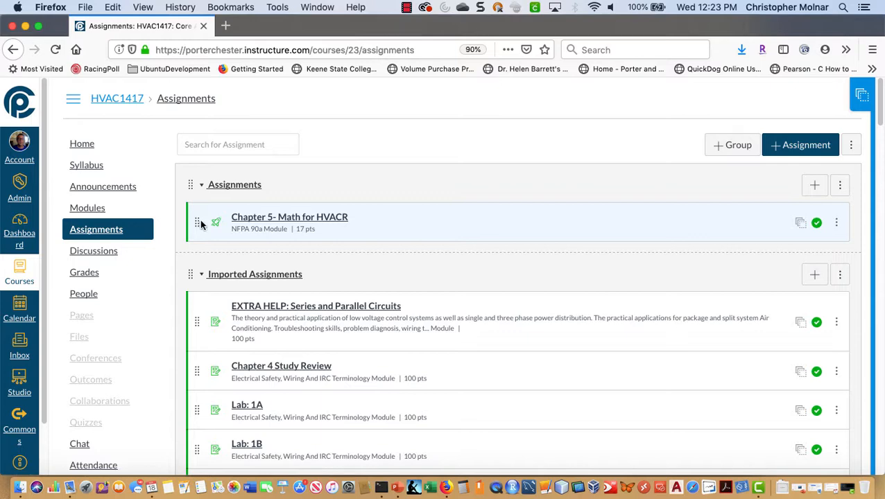
scroll(270, 257, down, 2)
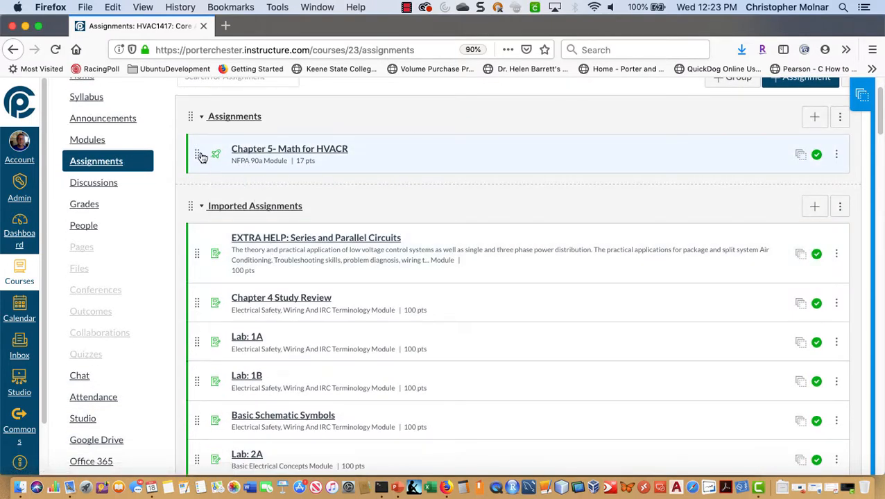
drag(200, 156, 204, 220)
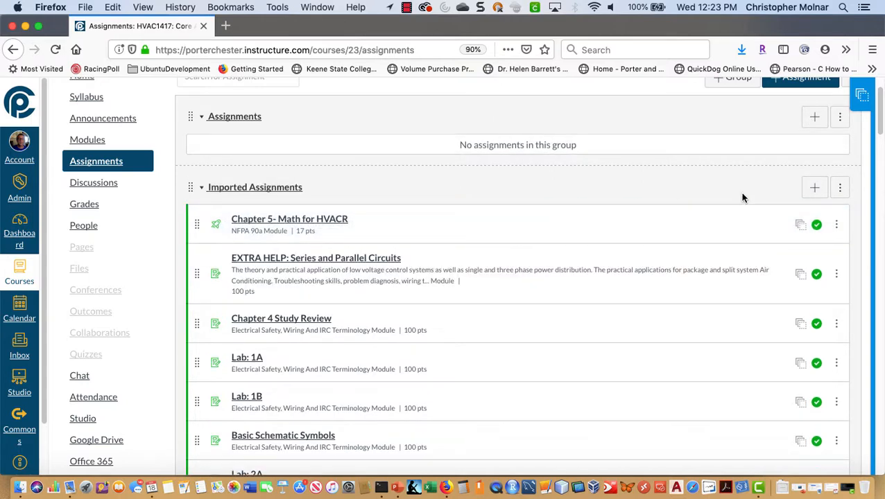
- Delete the empty Assignments group from the course's assignments list
click(839, 117)
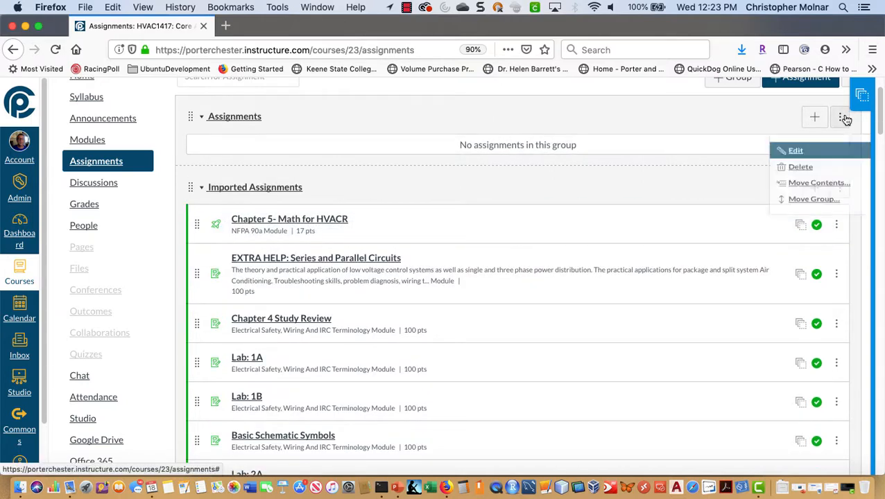
click(794, 173)
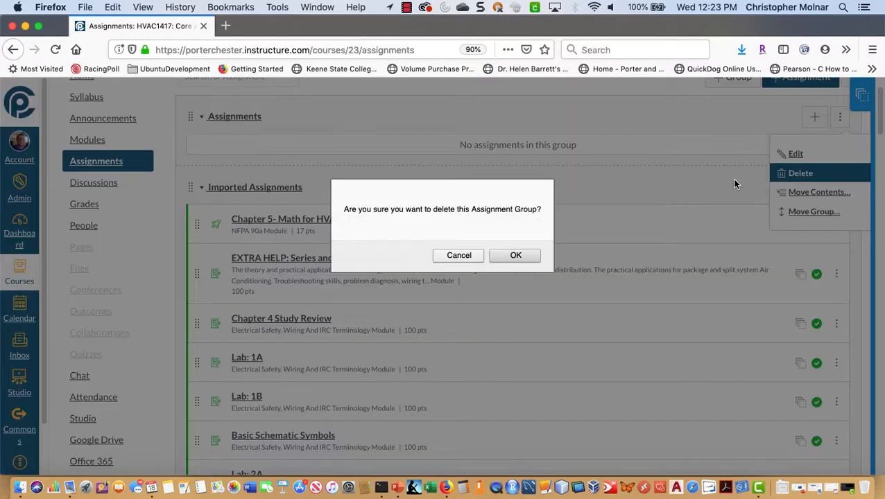
click(522, 255)
- Open the assignment group weight settings and turn on weighting the final grade based on assignment groups
scroll(506, 283, down, 8)
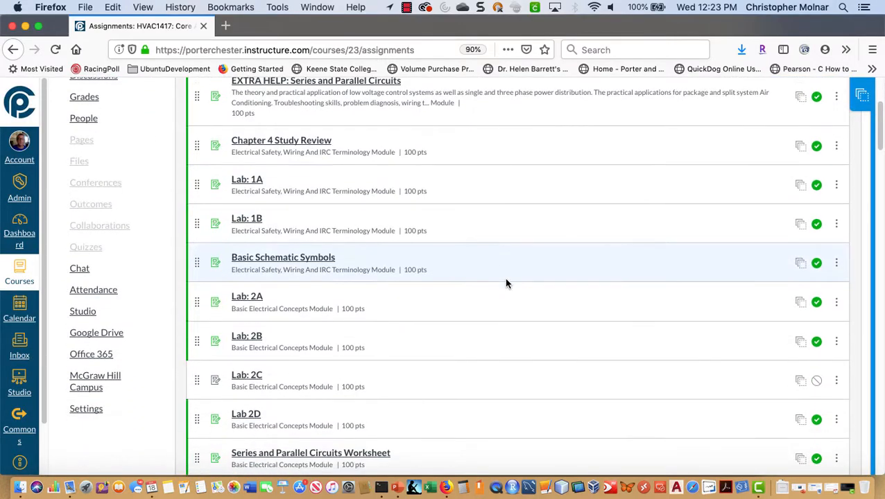
scroll(506, 283, down, 20)
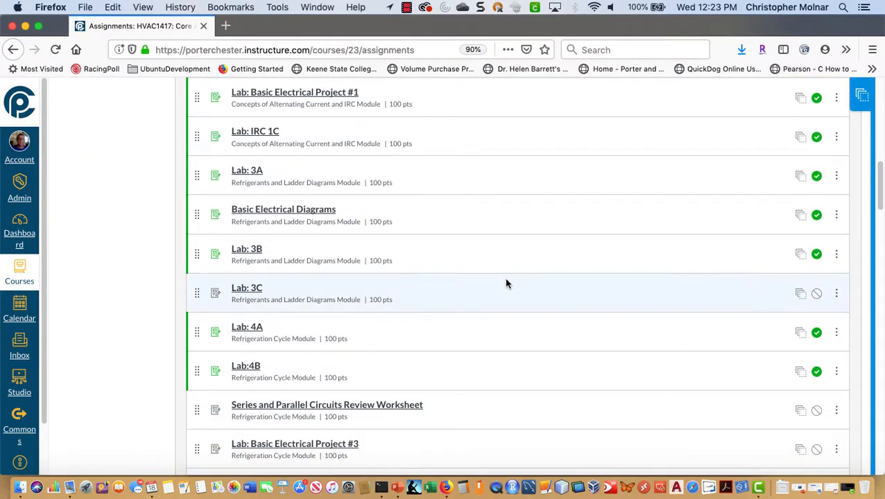
scroll(506, 283, down, 20)
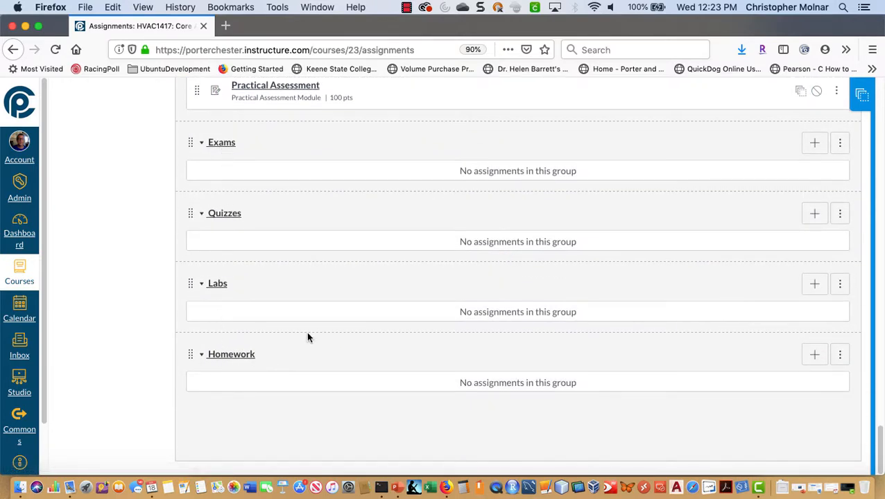
scroll(308, 337, up, 3)
scroll(307, 337, up, 20)
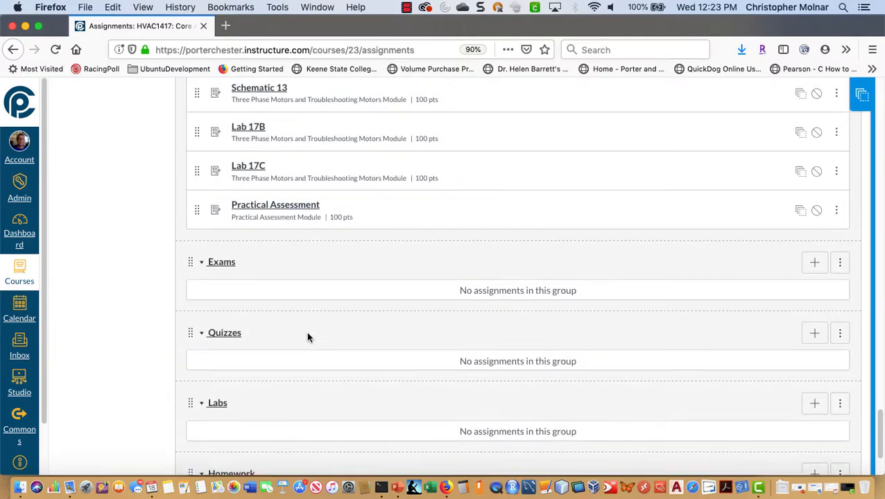
scroll(308, 337, up, 20)
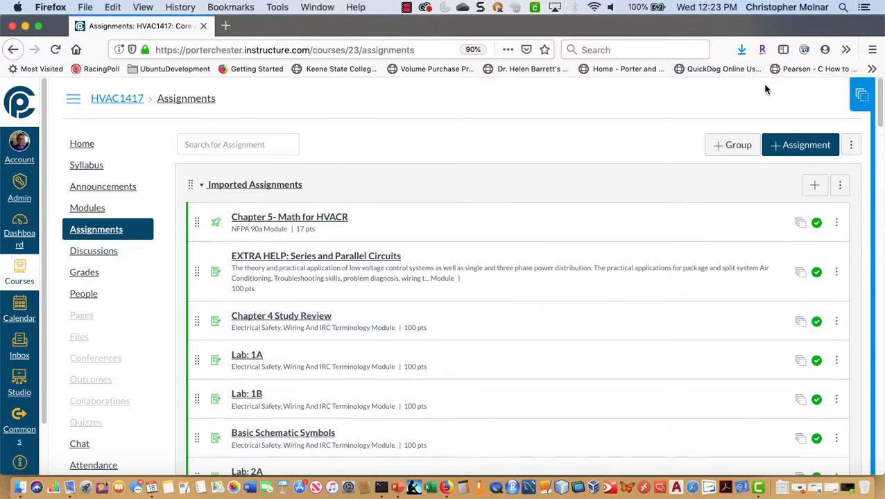
click(851, 145)
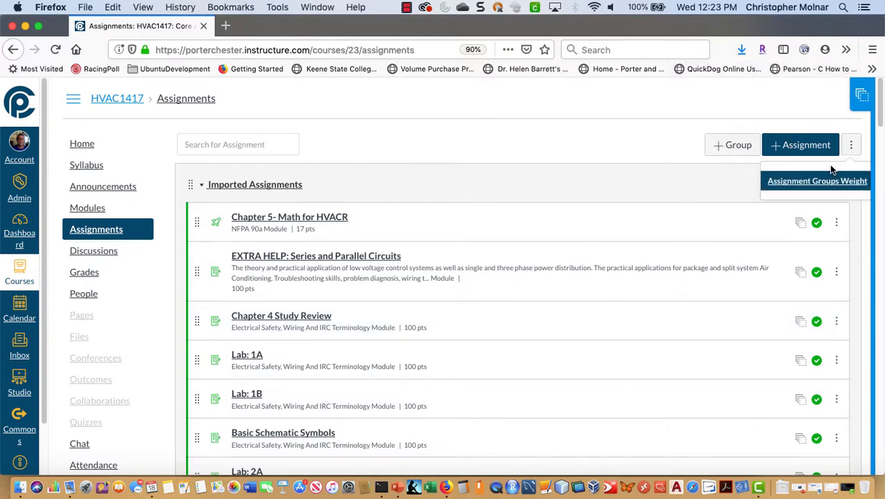
click(812, 181)
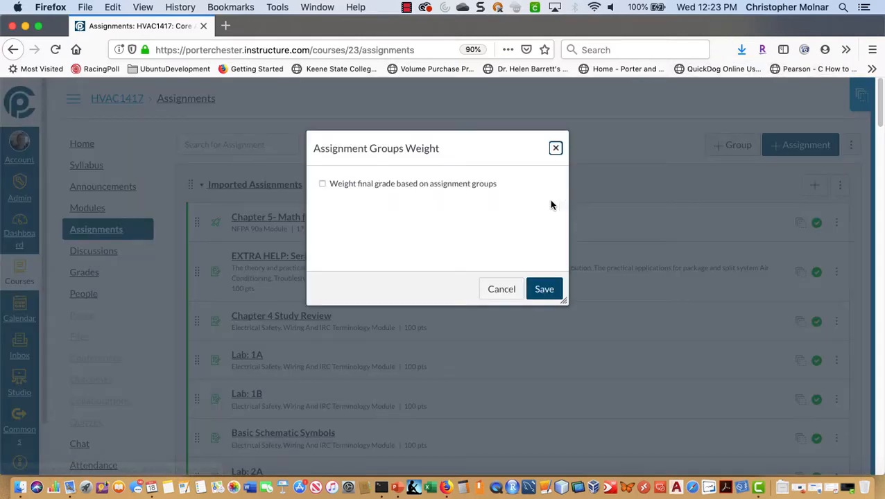
click(323, 184)
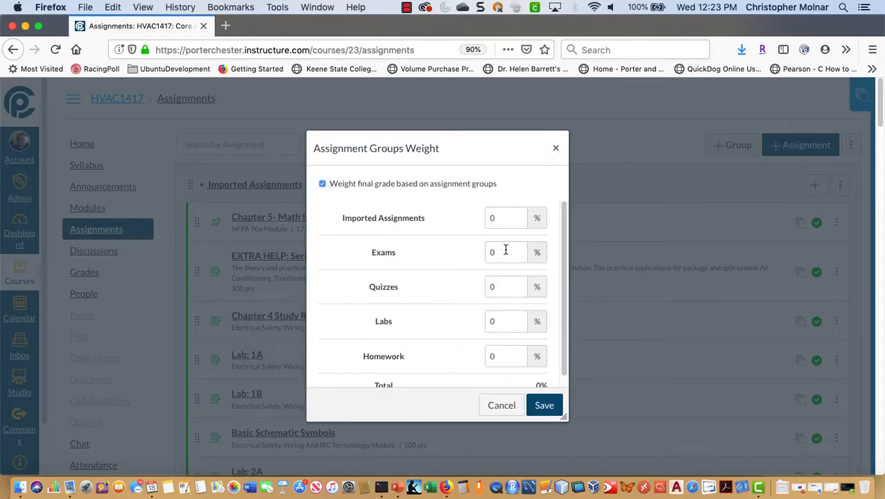
- Set the group weights to 40% for Exams and 20% each for Quizzes, Labs and Homework, and save them
drag(505, 251, 480, 250)
text(40)
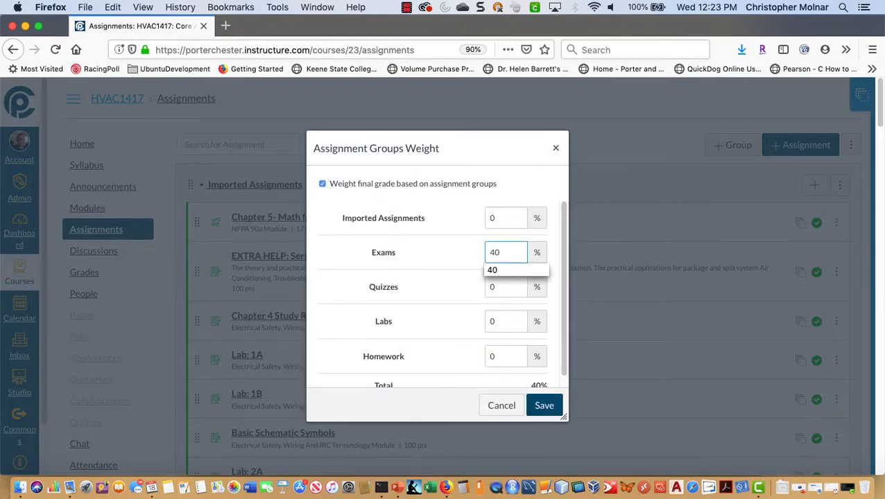
key(Tab)
text(20)
key(Tab)
text(20)
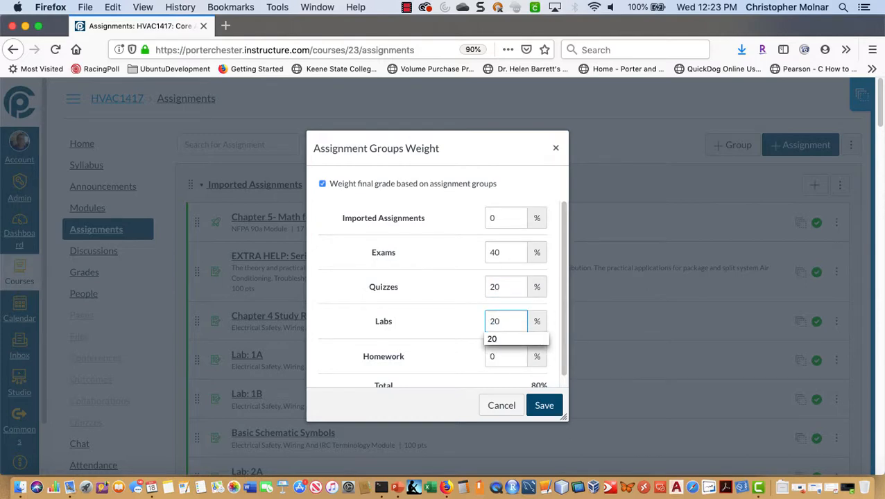
key(Tab)
text(20)
key(Tab)
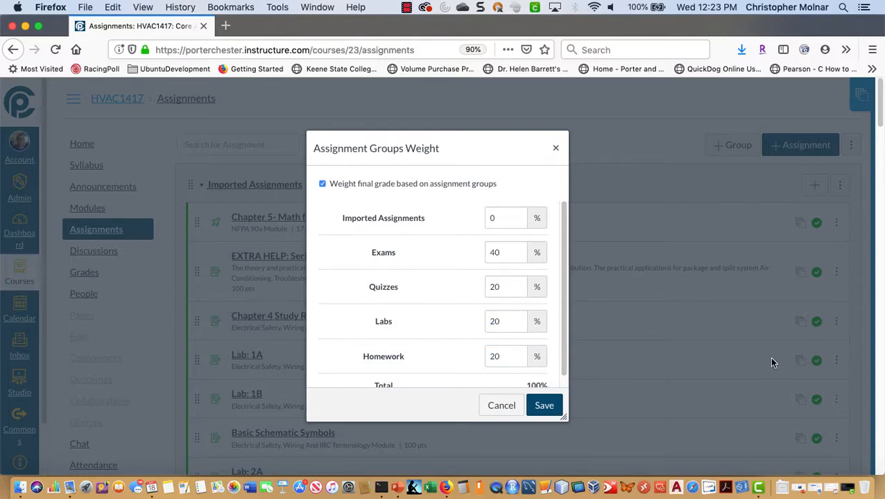
click(545, 408)
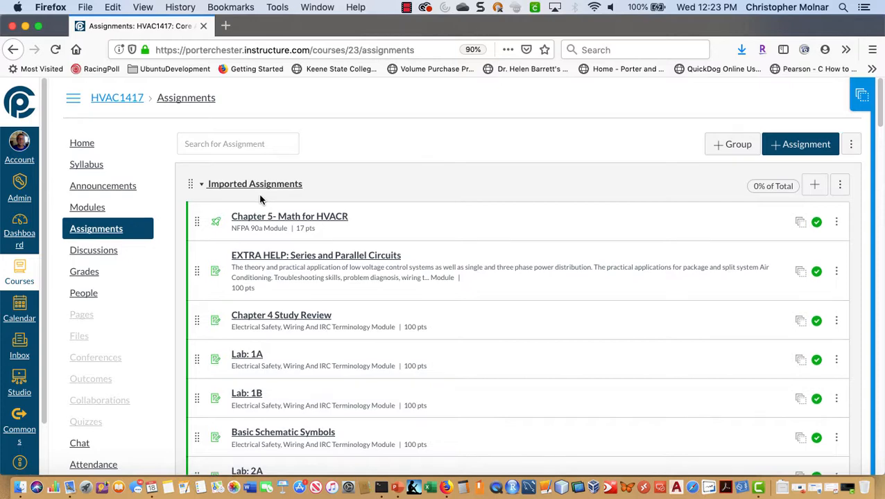
- Go to the course's quizzes list and open the practice quiz "Homework Week 4 Questions" for editing
scroll(260, 199, down, 3)
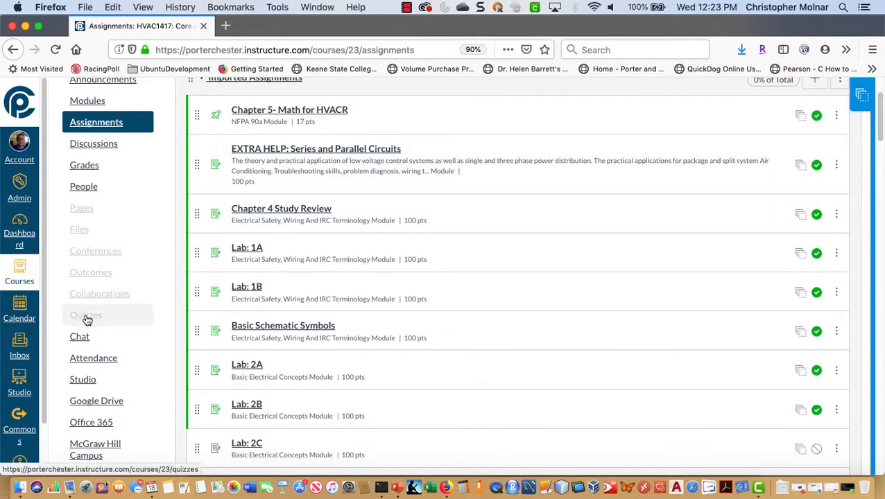
click(87, 319)
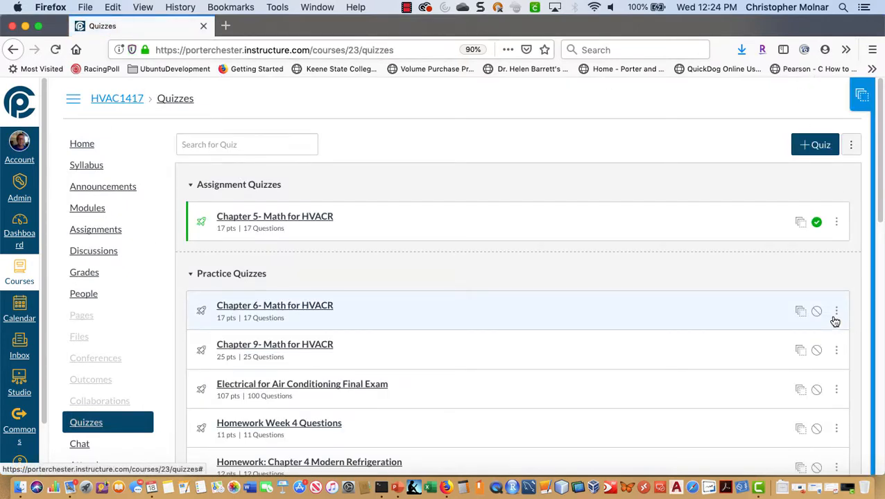
scroll(835, 321, down, 5)
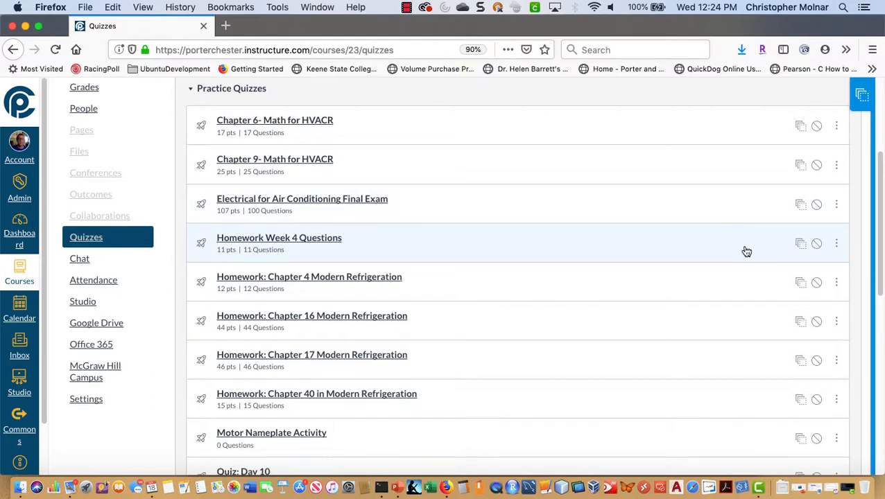
click(837, 247)
click(807, 277)
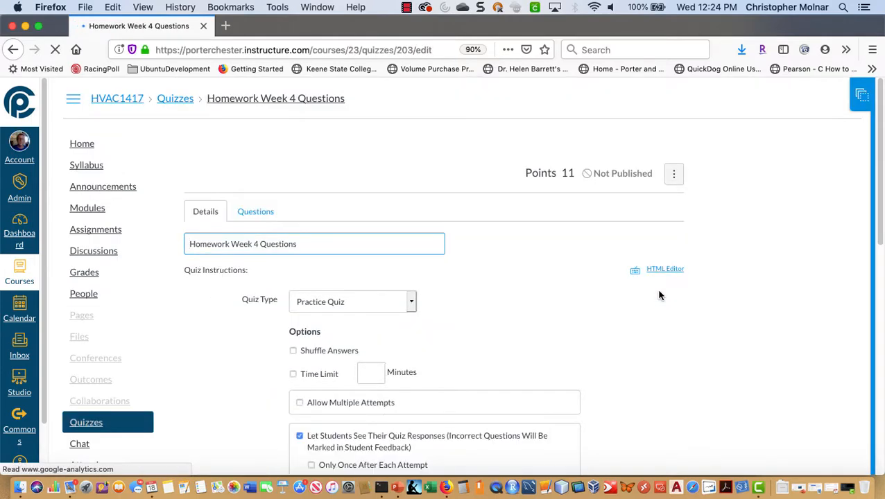
- Change "Homework Week 4 Questions" to a Graded Quiz in the Homework assignment group and save it without publishing
scroll(386, 366, down, 5)
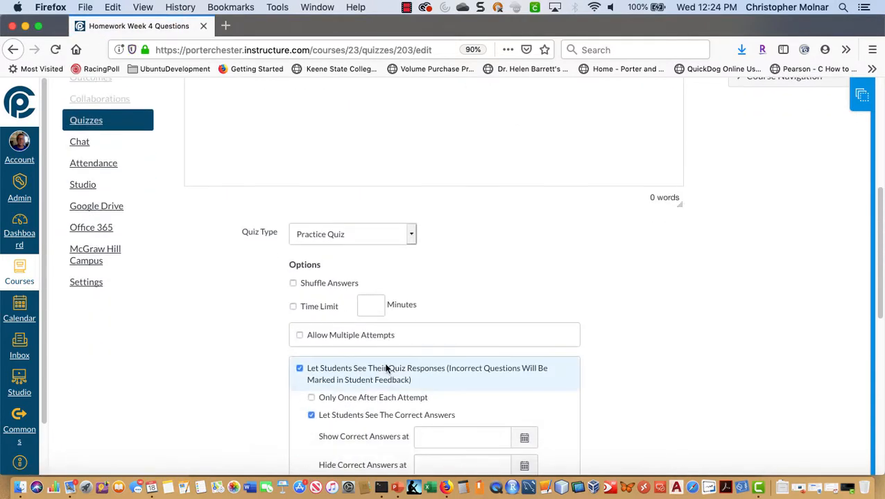
click(310, 236)
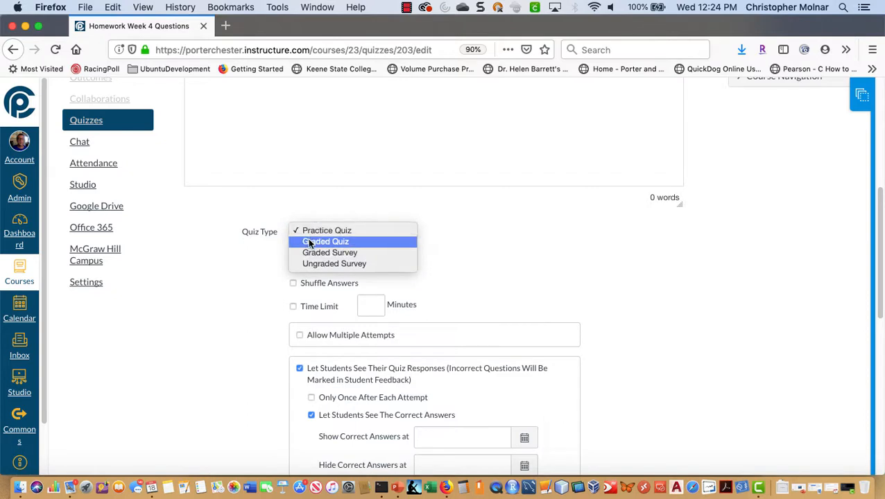
click(309, 241)
click(319, 261)
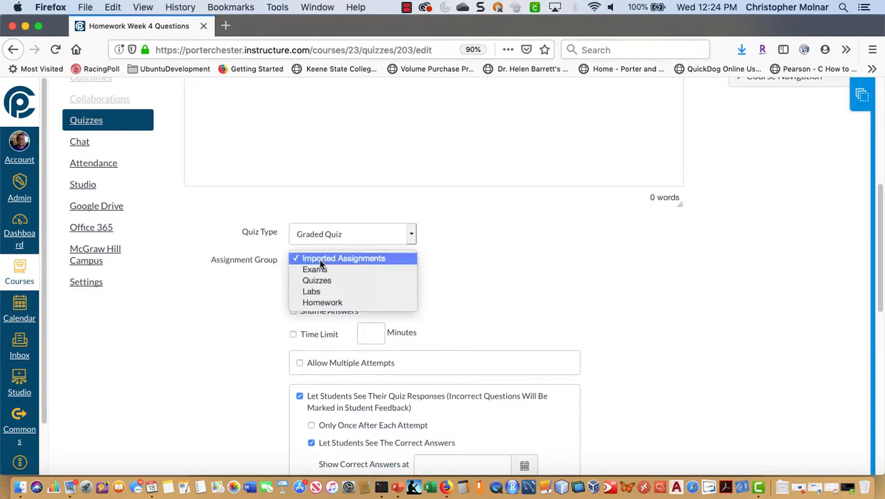
click(321, 303)
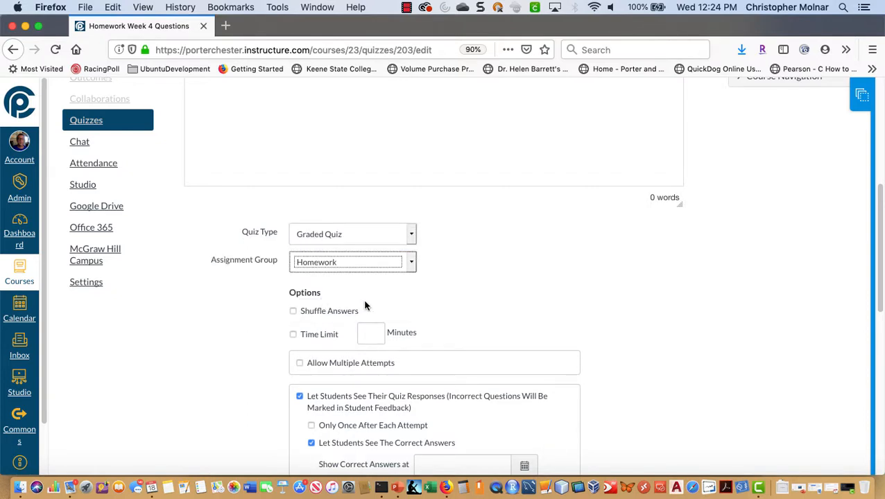
scroll(553, 303, down, 5)
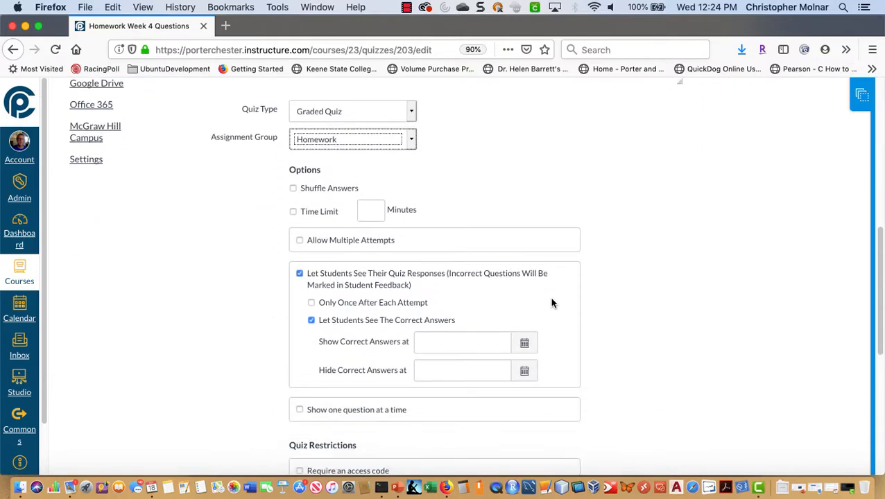
scroll(553, 303, down, 9)
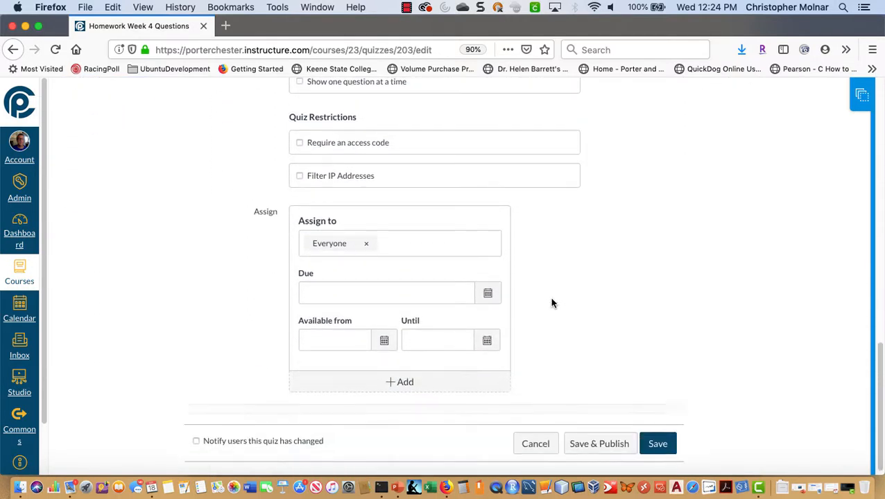
click(656, 436)
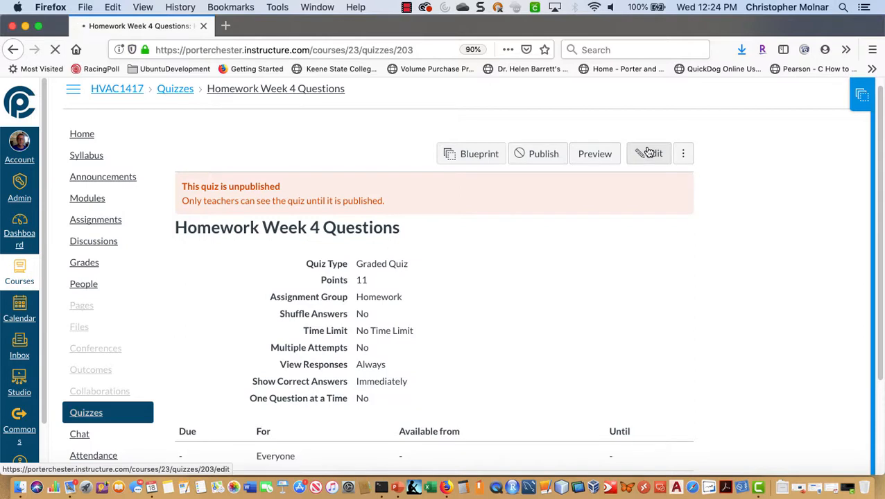
- Reopen the saved quiz for editing, show its questions and highlight the quiz's total points
click(648, 153)
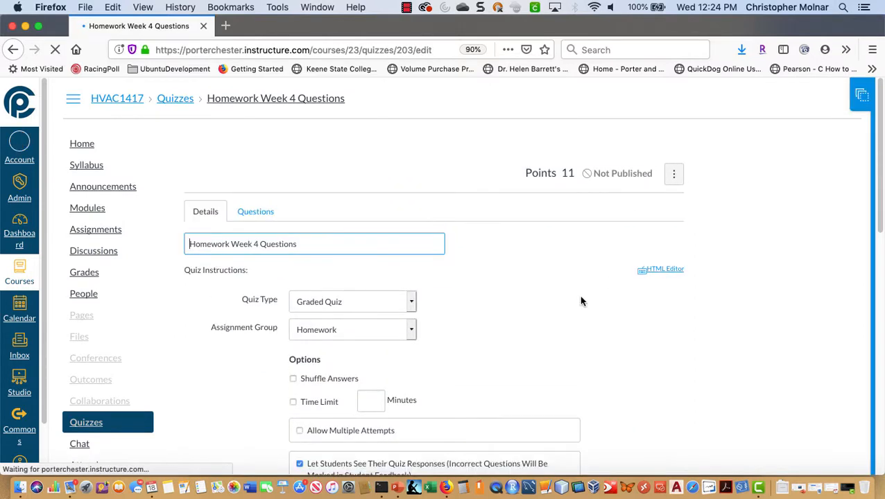
click(263, 213)
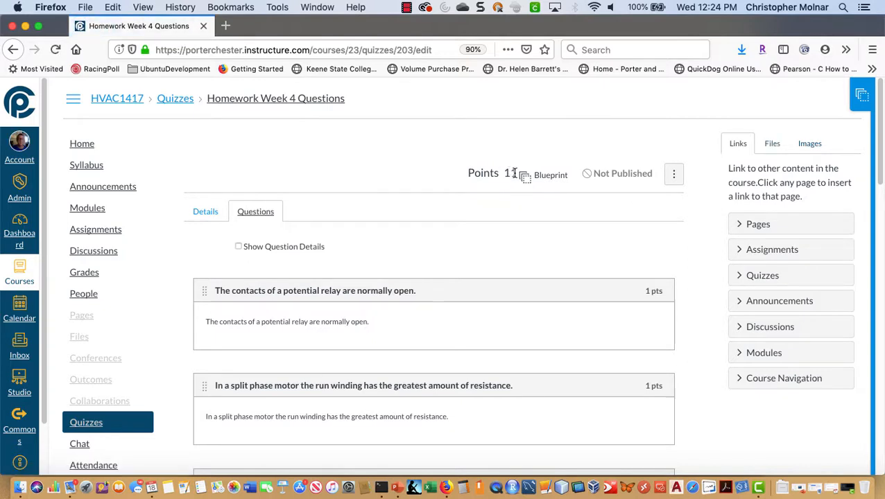
drag(517, 174, 470, 173)
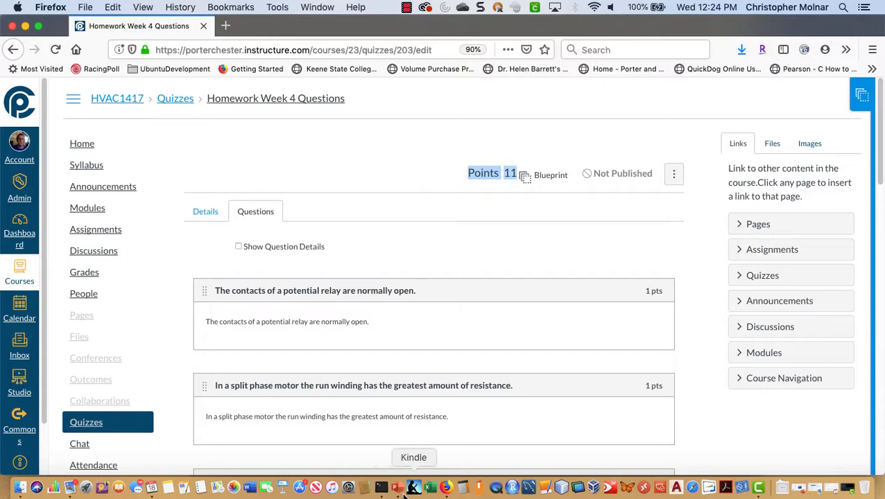
- Switch to Calculator, divide 100 by 11 to work out the points per question, and close it
click(462, 488)
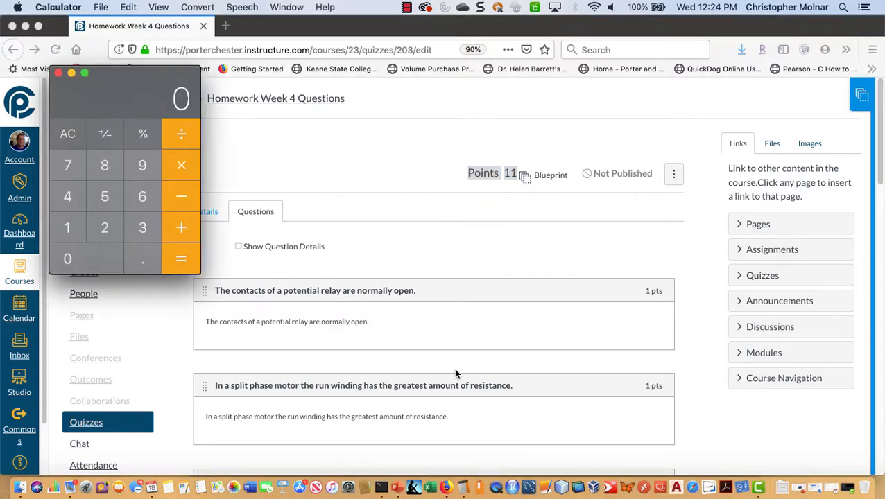
drag(107, 78, 331, 182)
text(11)
text(1)
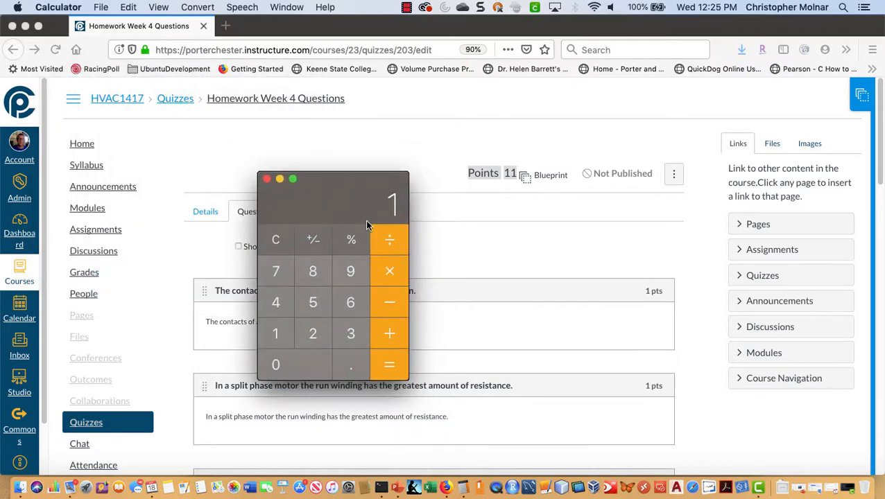
text(00/11)
key(Return)
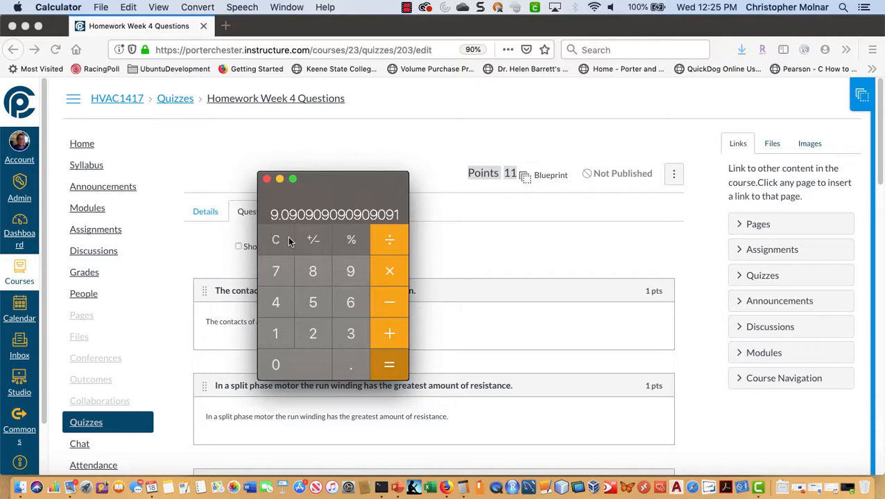
click(267, 179)
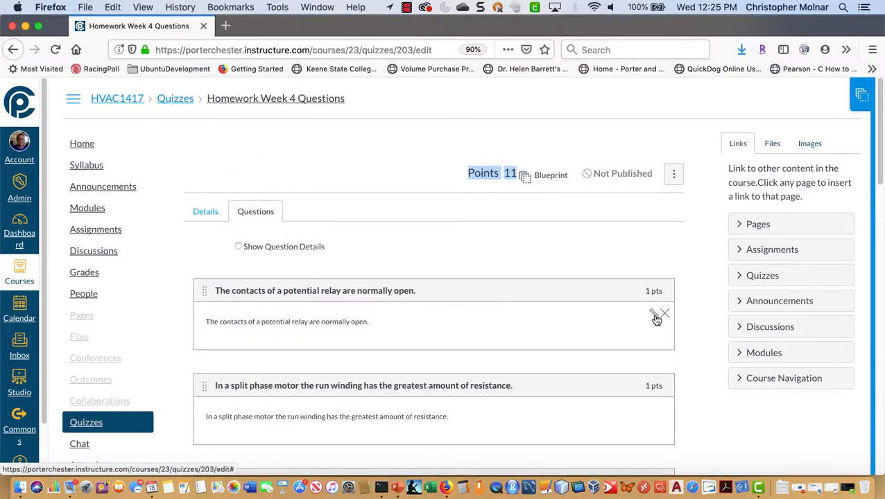
- Set the question "The contacts of a potential relay are normally open." to 9.09 points and update it
click(639, 319)
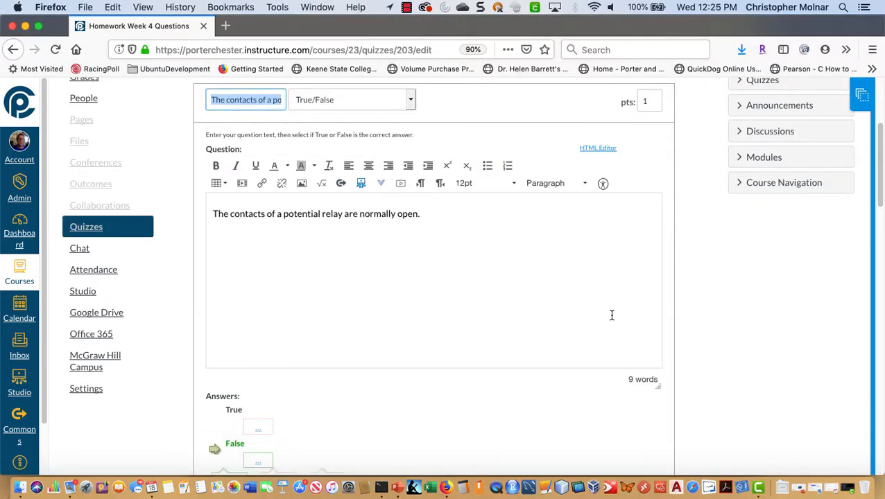
click(644, 100)
text(9)
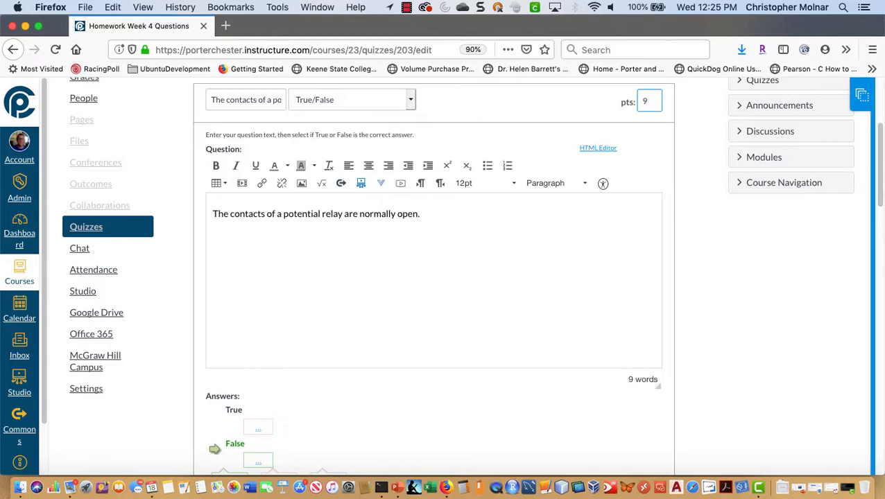
text(.09)
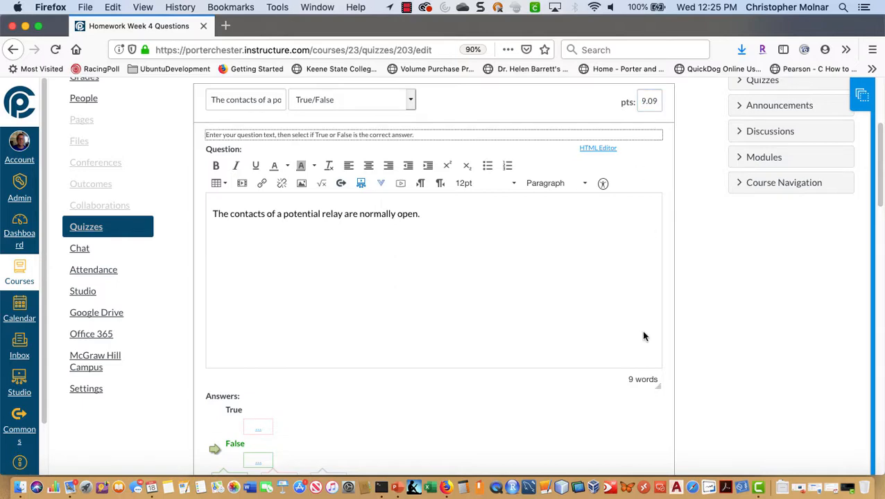
scroll(655, 447, down, 15)
scroll(658, 347, up, 10)
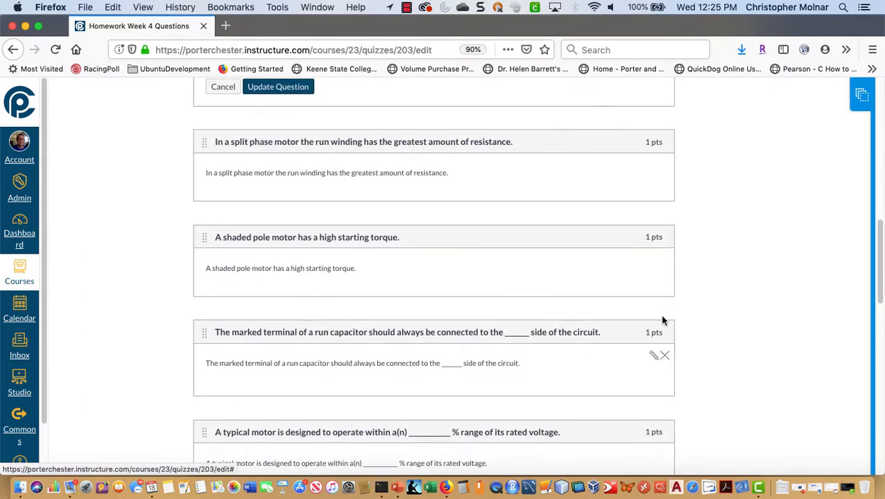
click(286, 237)
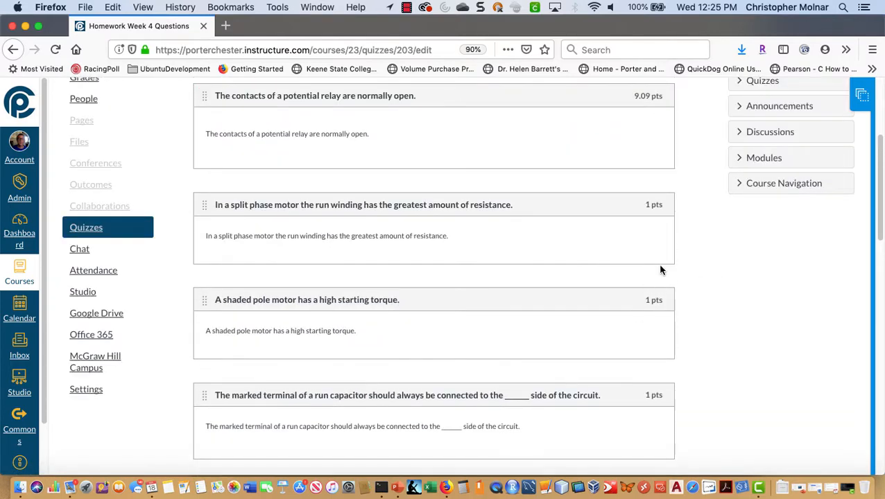
- Set the question about the run winding's resistance in a split phase motor to 9.09 points and update it
scroll(661, 264, up, 2)
click(652, 288)
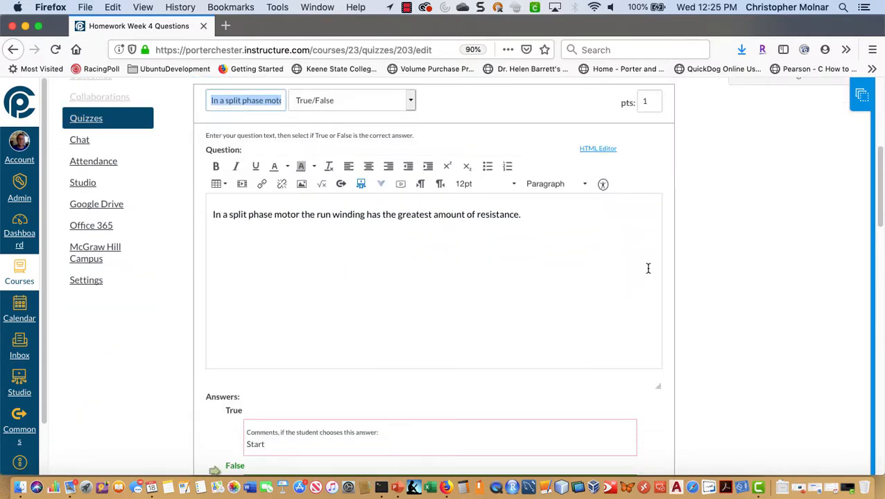
double_click(644, 102)
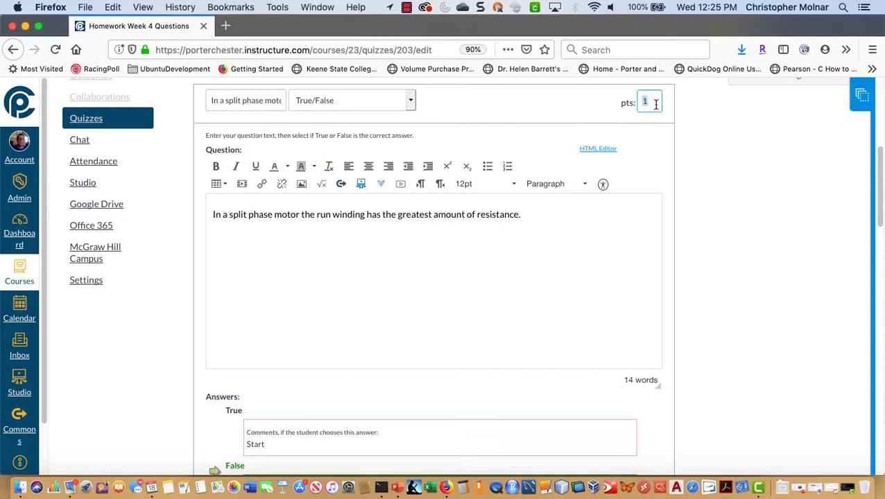
text(9.09)
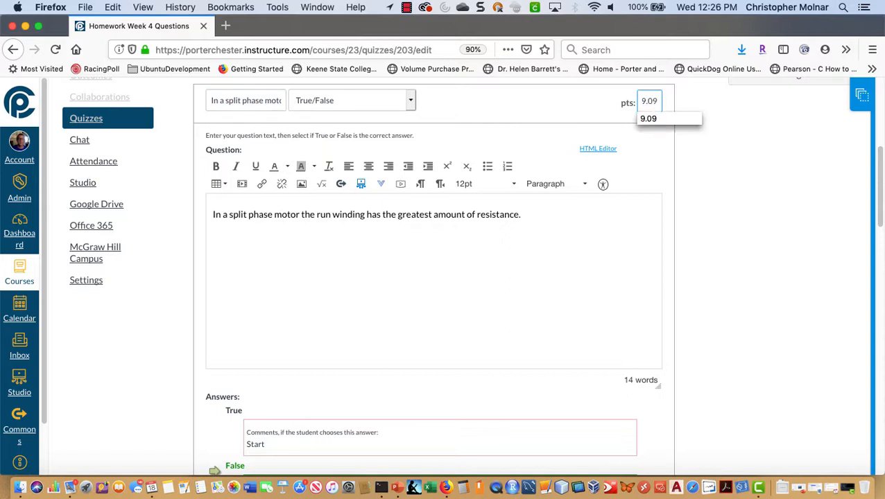
key(Return)
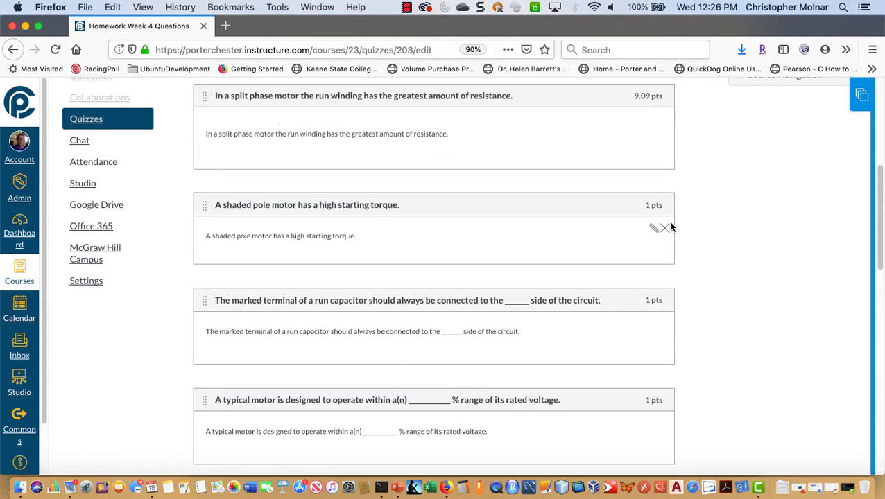
- Set the question "A shaded pole motor has a high starting torque." to 9.09 points and update it
click(653, 230)
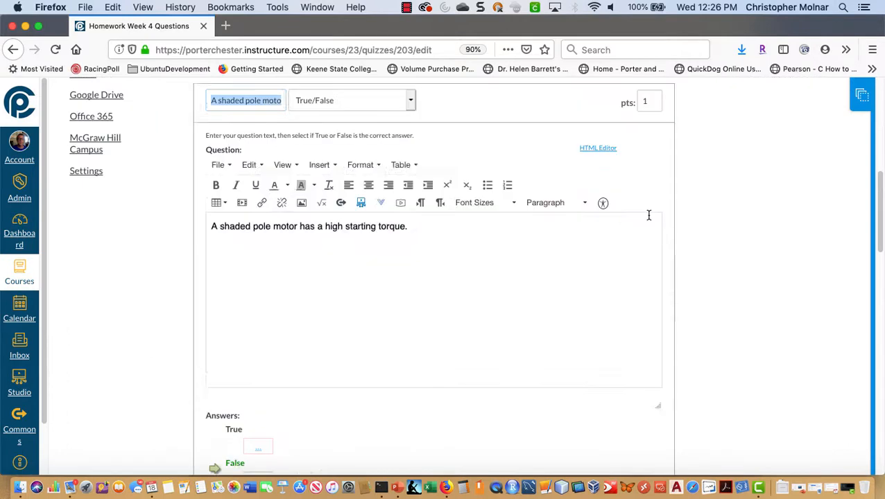
click(647, 103)
drag(647, 102, 626, 102)
text(9)
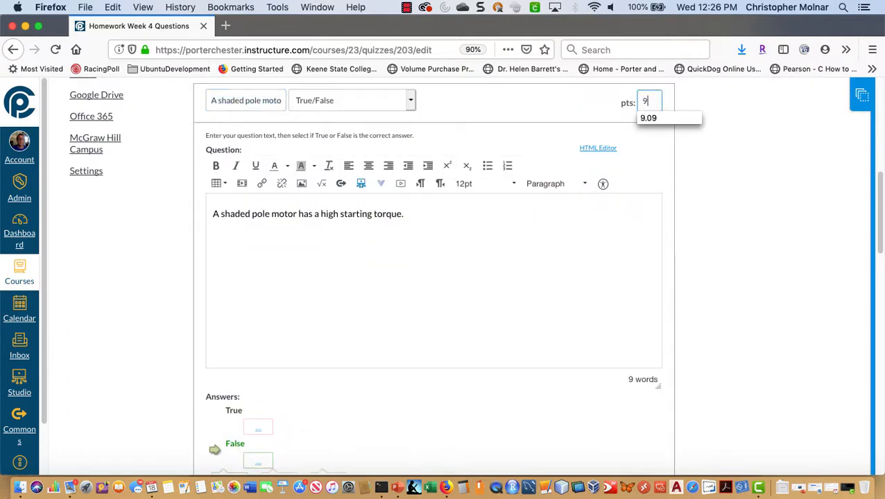
text(.09)
key(Return)
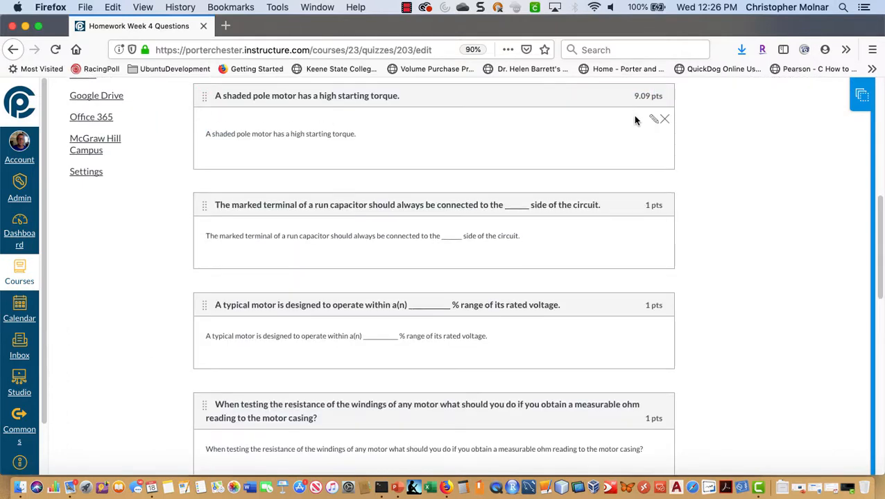
- Set the fill-in-the-blank question about the marked terminal of a run capacitor to 9.09 points and update it
click(656, 232)
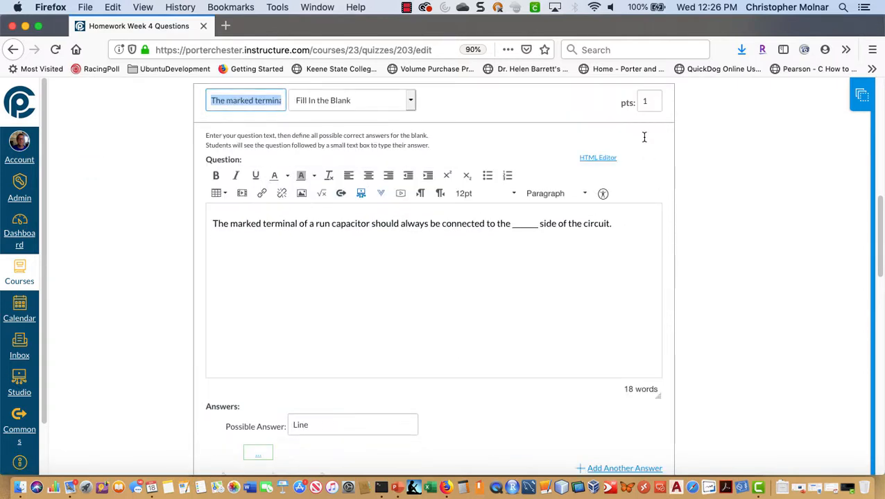
click(639, 99)
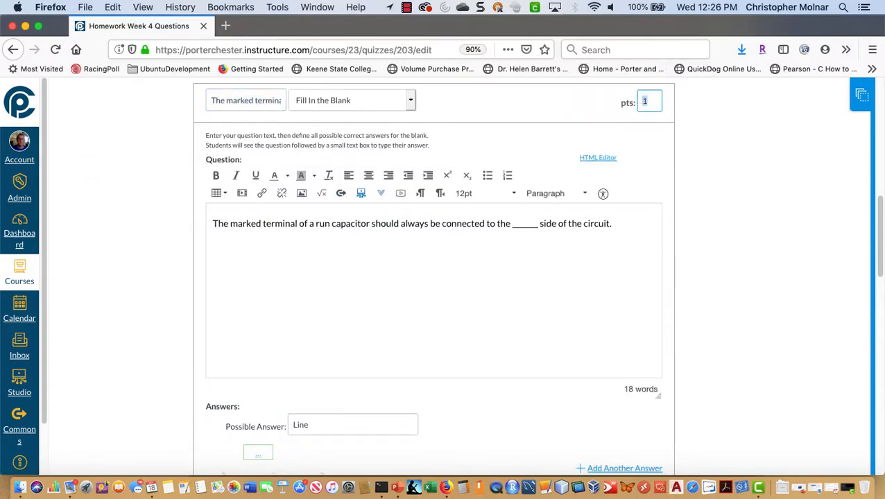
text(9.09)
key(Return)
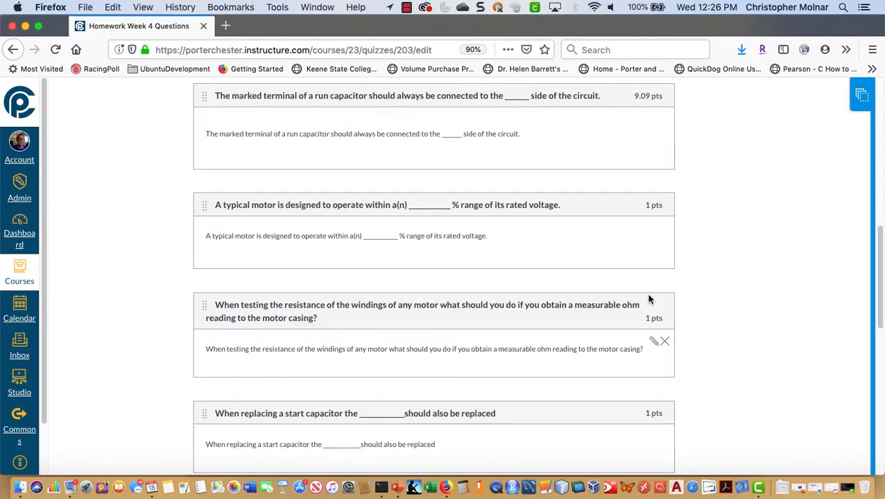
- Set the fill-in-the-blank question about a typical motor's rated voltage range to 9.09 points and update it
click(653, 227)
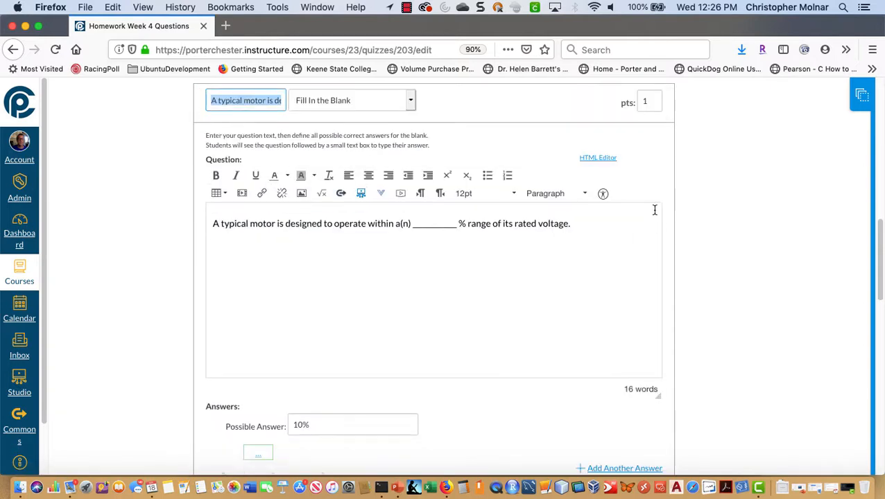
click(644, 102)
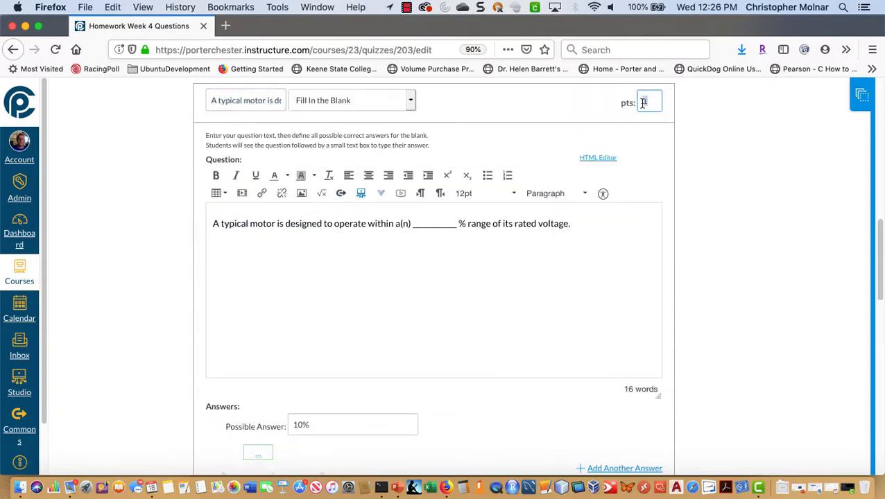
text(9.09)
key(Return)
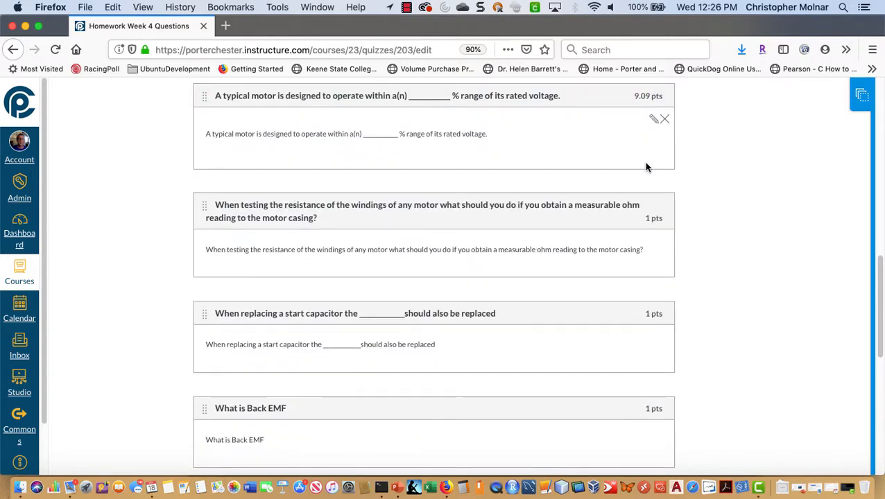
- Set the question about a measurable ohm reading to the motor casing to 9.09 points and update it
click(653, 244)
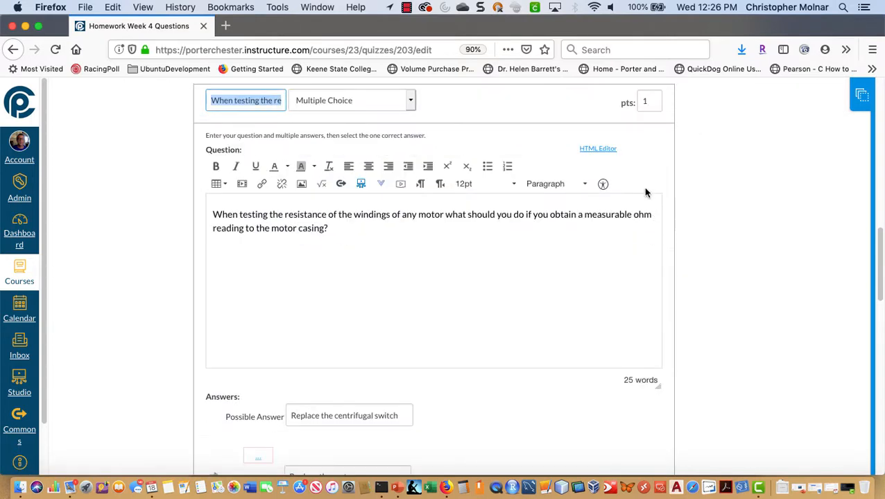
click(649, 101)
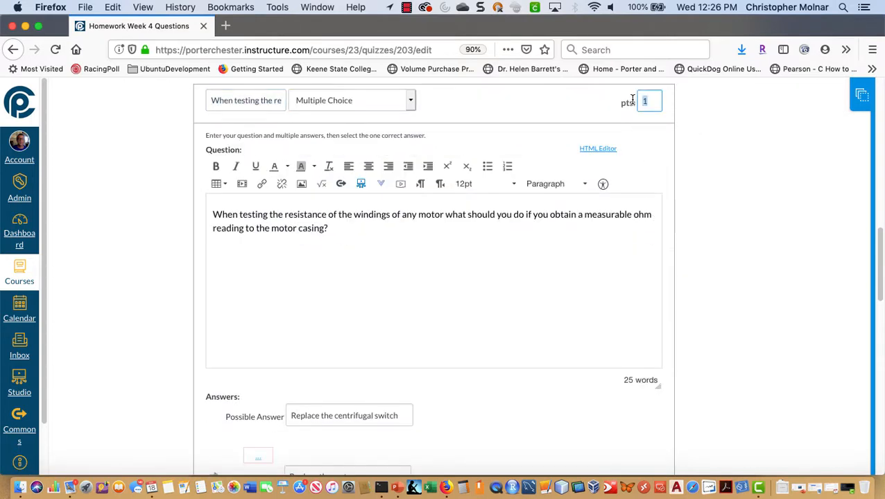
text(9.09)
key(Return)
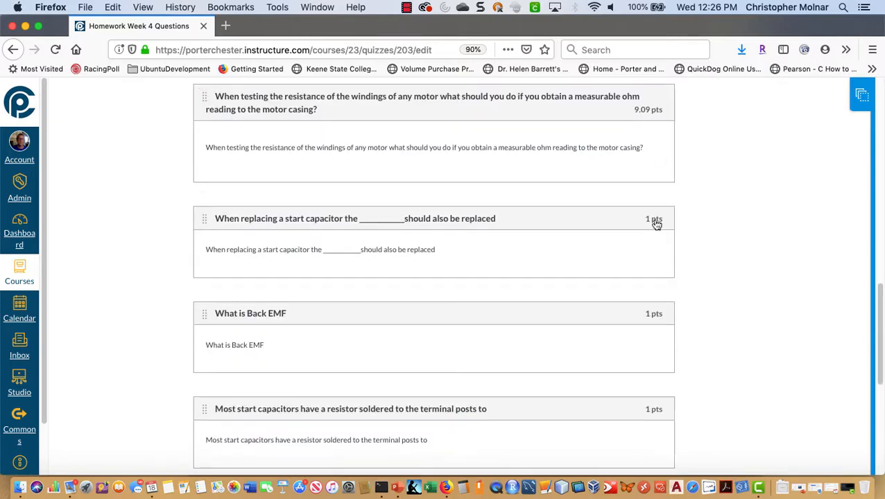
- Set the question about what else to replace with a start capacitor to 9.09 points and update it
mouse_move(645, 258)
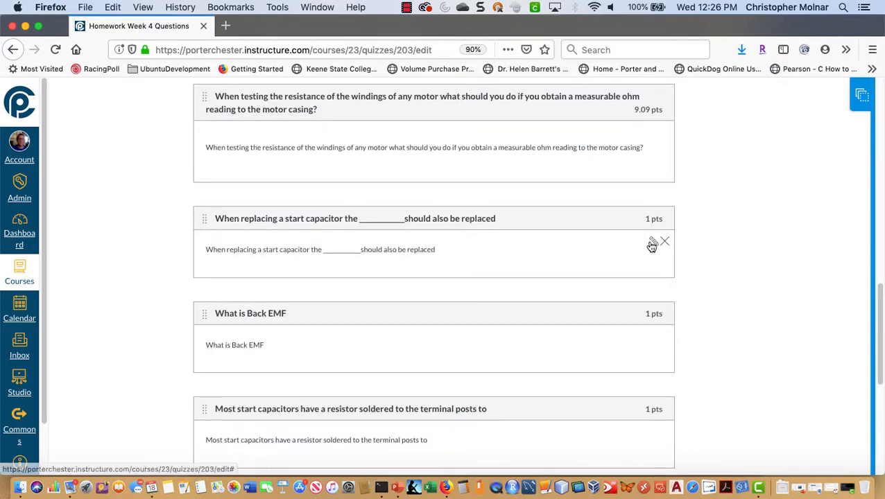
click(651, 244)
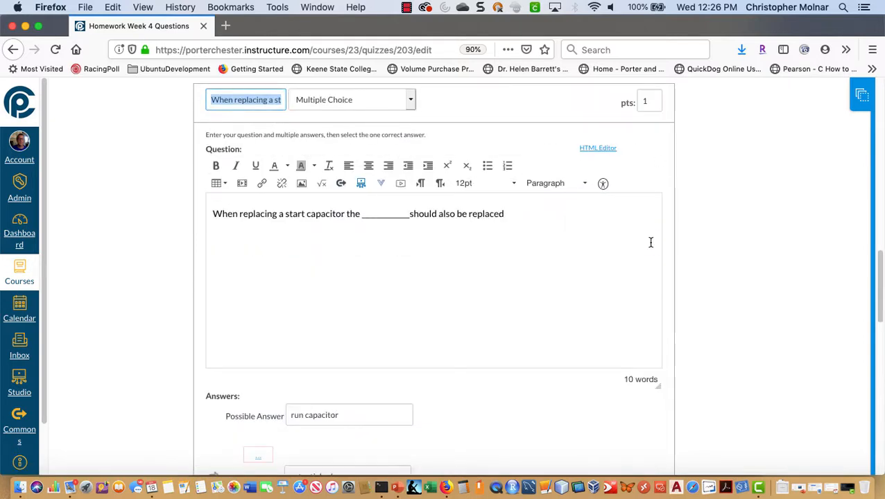
click(646, 98)
key(BackSpace)
text(9)
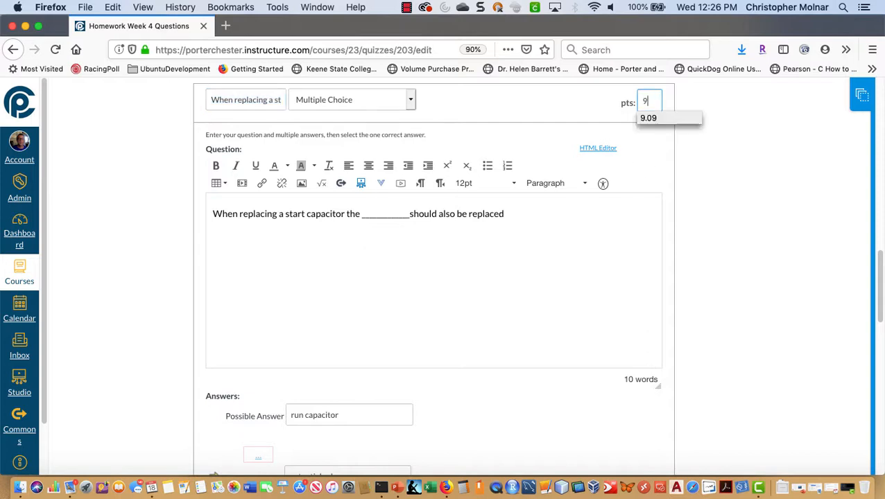
text(.09)
key(Return)
- Set the question "A clamp on Ammeter measures" to 9.09 points and update it
scroll(732, 290, down, 5)
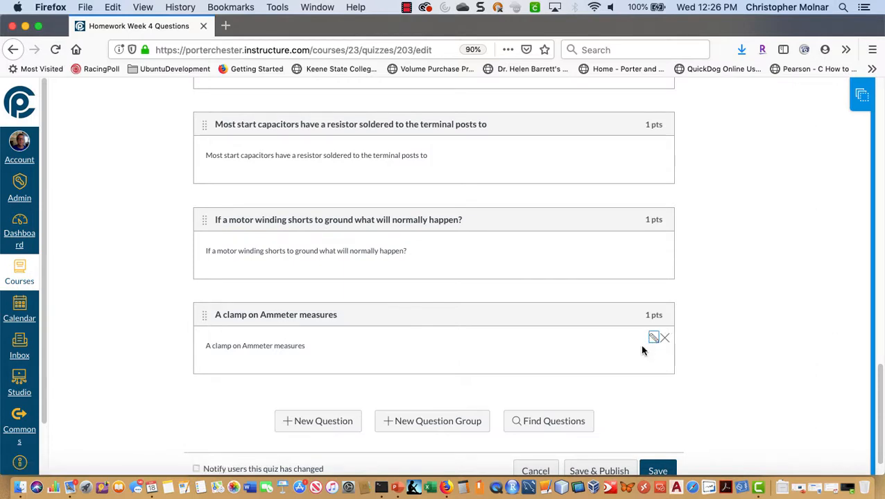
click(650, 338)
drag(654, 104, 617, 106)
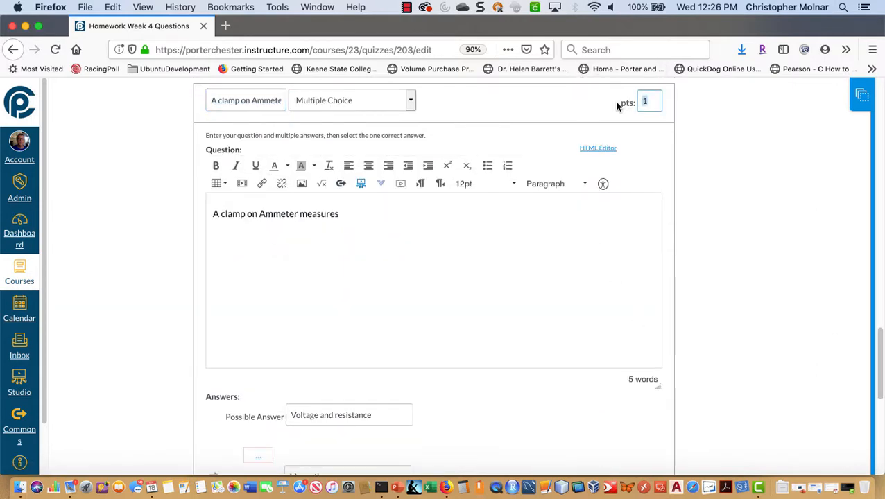
text(9.09)
key(Return)
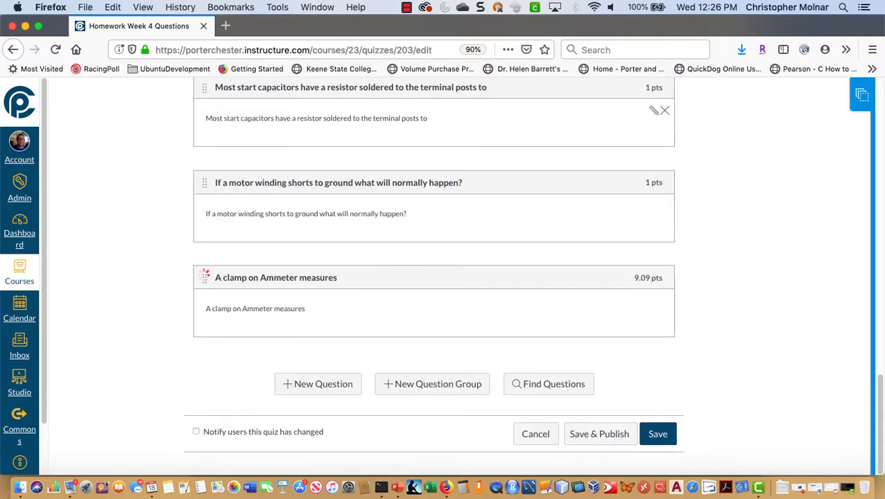
- Set the question "If a motor winding shorts to ground what will normally happen?" to 9.09 points and update it
click(653, 191)
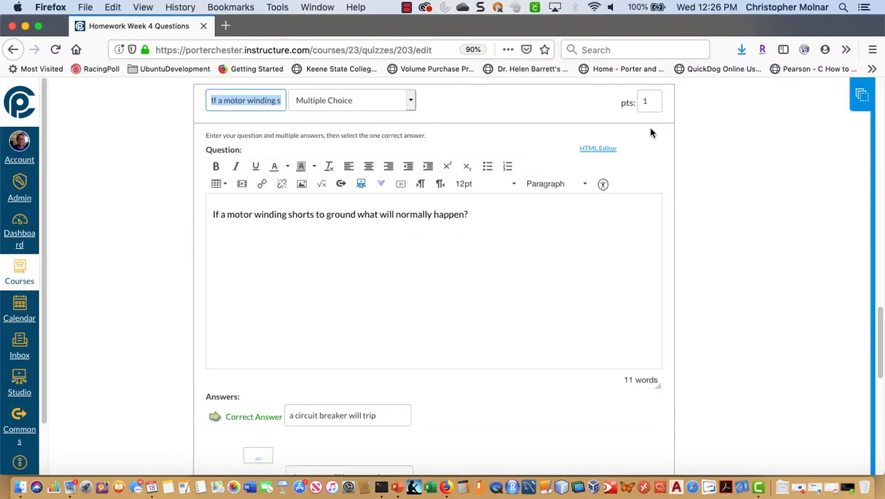
drag(650, 103, 626, 101)
text(9.09)
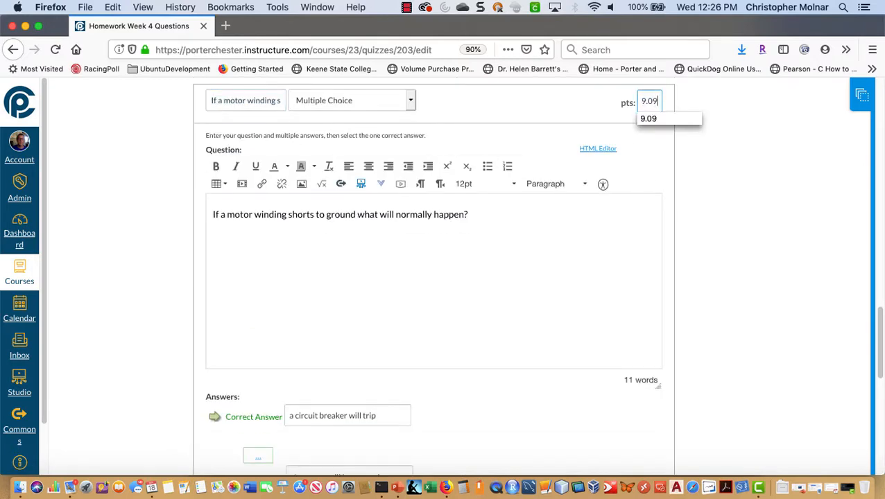
key(Return)
- Set the question about the resistor soldered to start capacitor terminal posts to 9.09 points and update it
scroll(694, 165, up, 3)
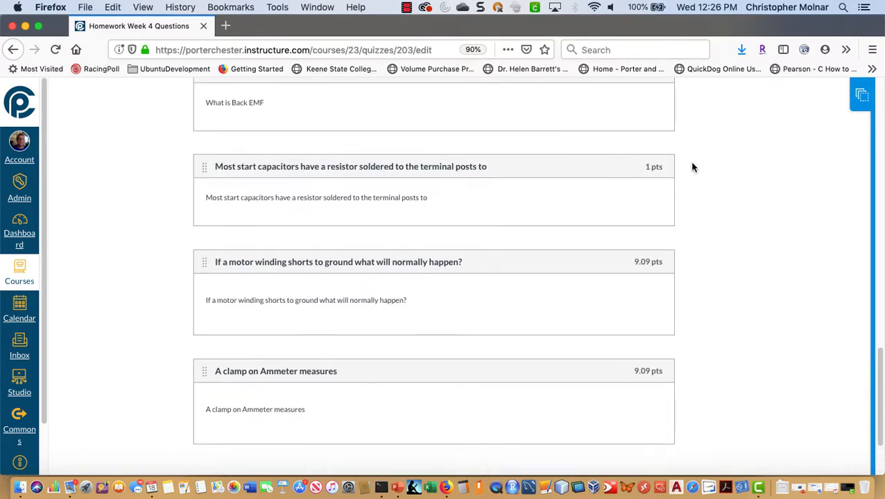
click(656, 187)
drag(649, 103, 641, 101)
text(9.09)
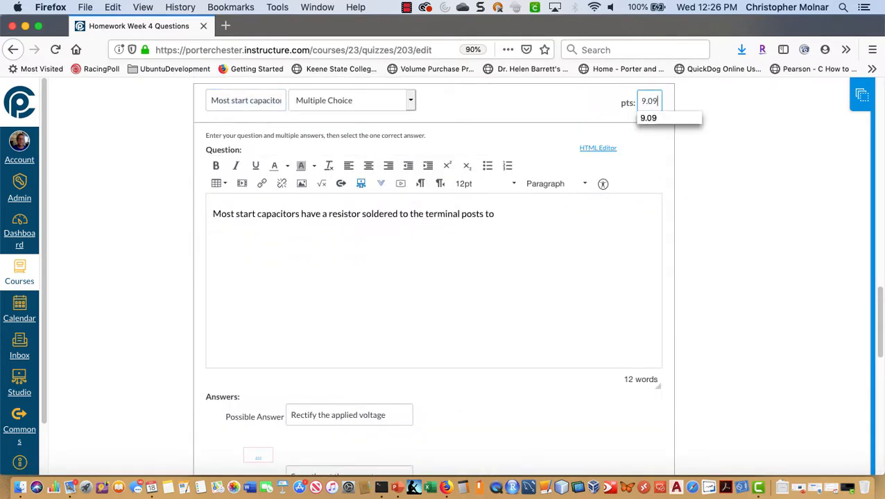
key(Return)
- Set the question "What is Back EMF" to 9.09 points and update it
scroll(678, 192, up, 3)
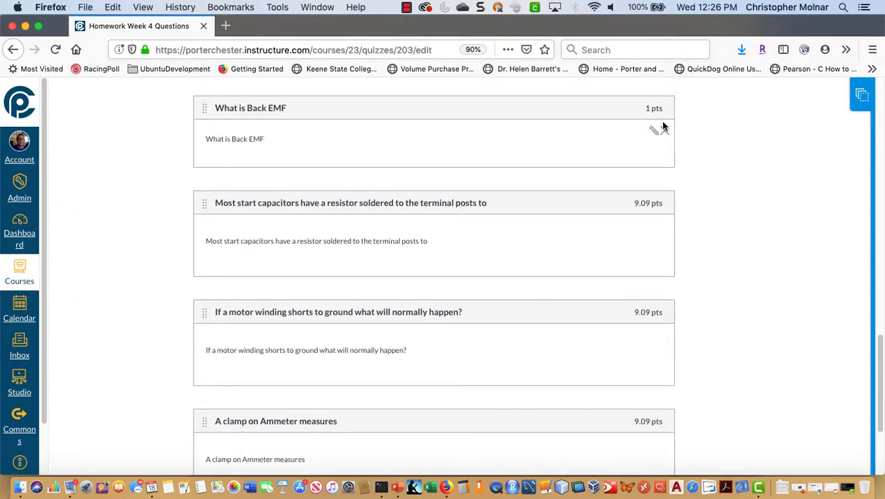
click(653, 129)
drag(647, 102, 640, 103)
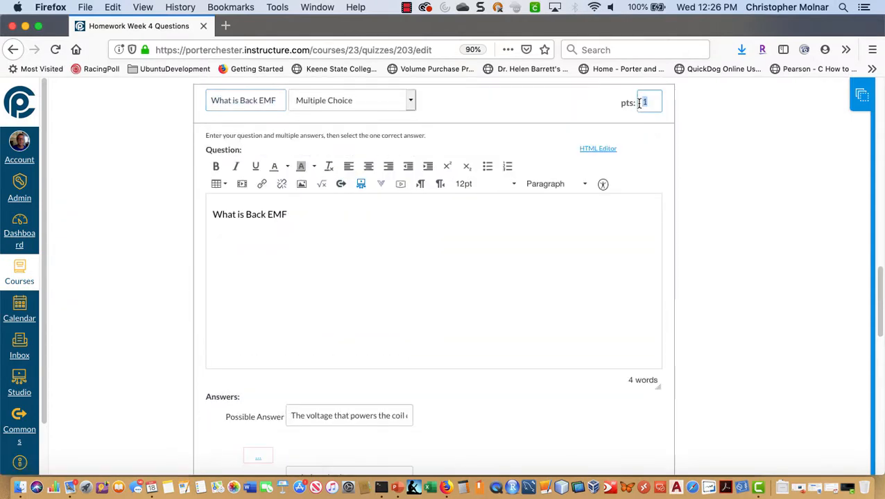
text(9.09)
key(Return)
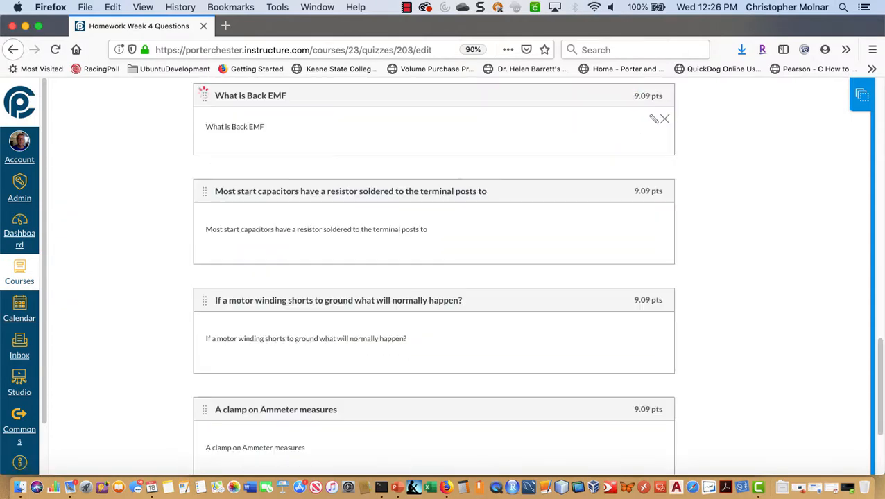
- Check the quiz's total points, and set the question "The contacts of a potential relay are normally open." to 9.1 points
scroll(694, 159, up, 5)
scroll(716, 170, up, 10)
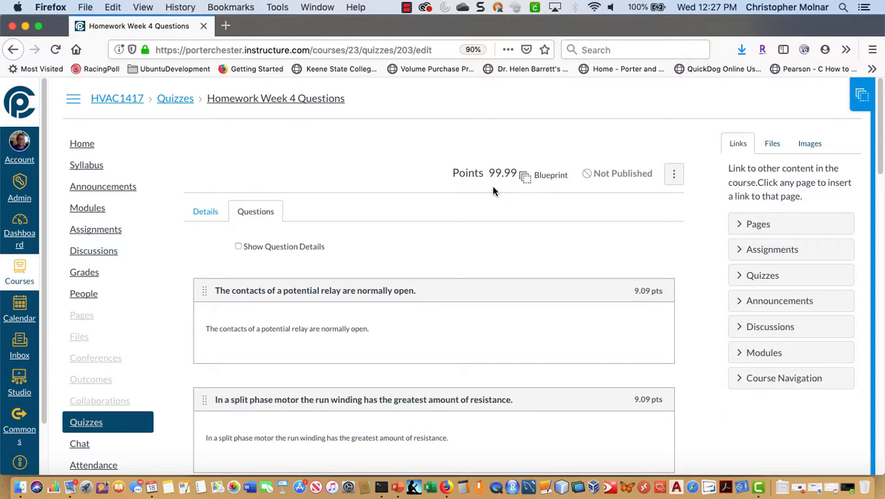
mouse_move(644, 310)
click(653, 315)
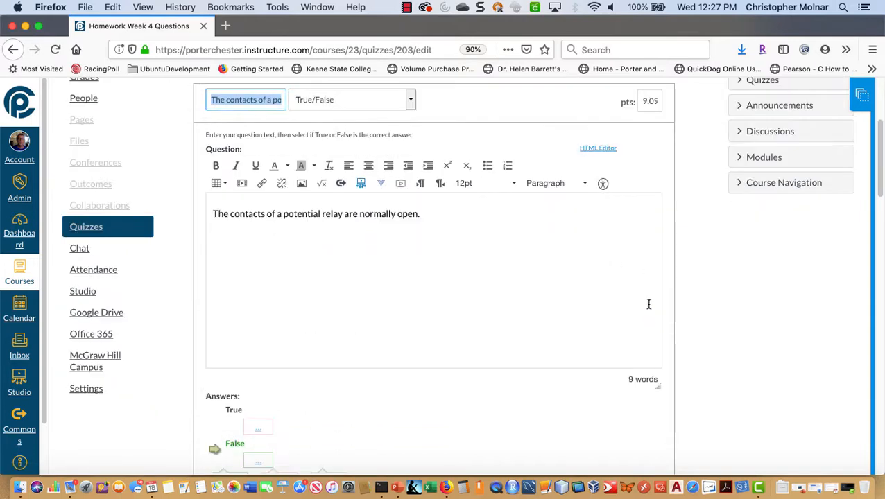
drag(650, 101, 692, 96)
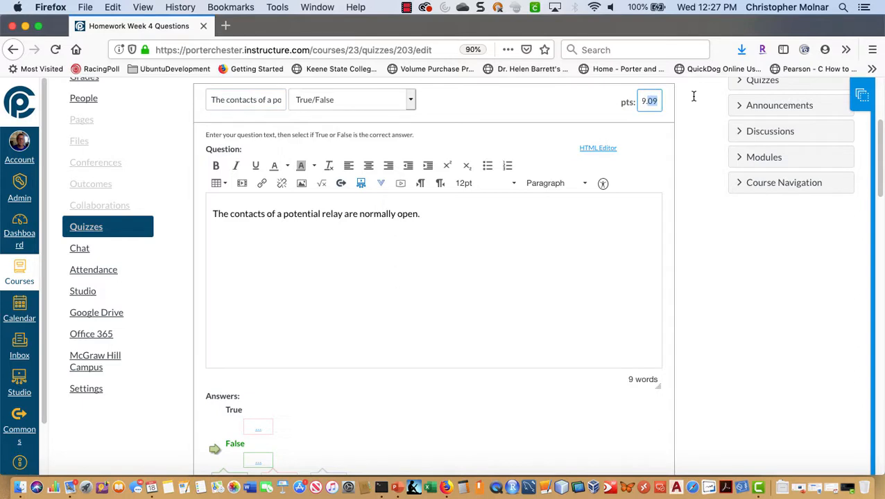
key(BackSpace)
key(BackSpace)
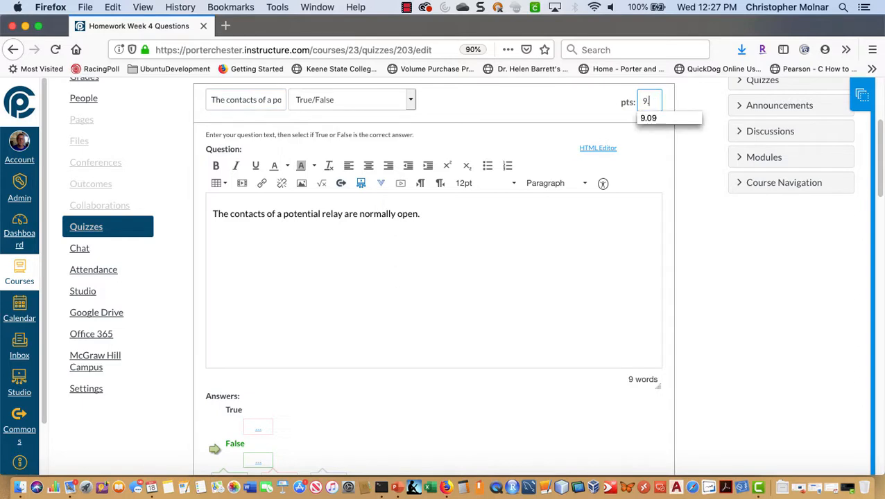
text(.1)
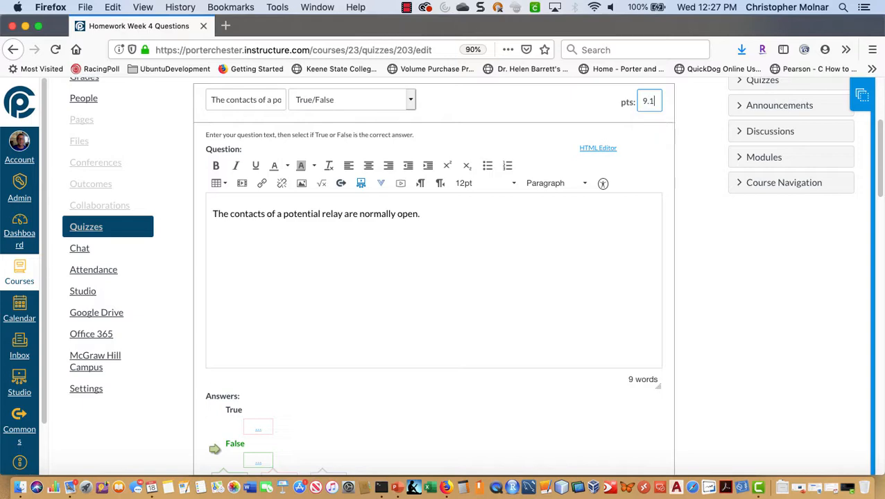
key(Return)
- Check the new points total and save the Homework Week 4 Questions quiz without publishing it
scroll(701, 104, up, 5)
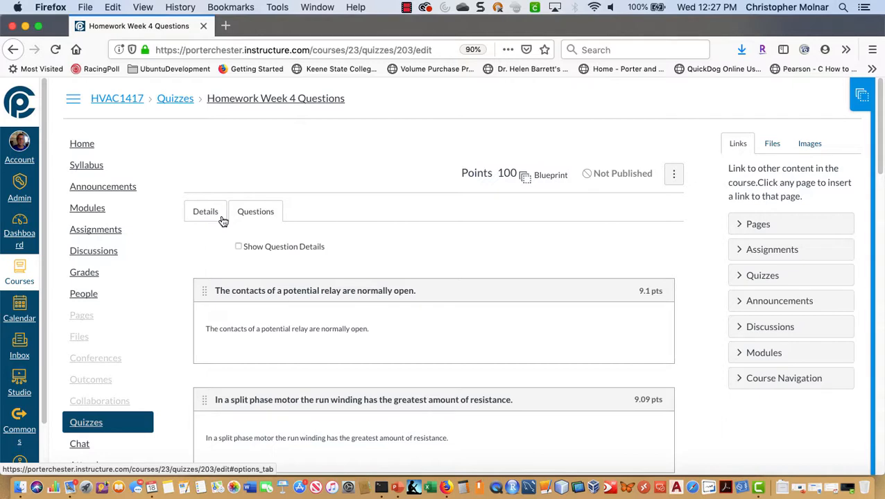
scroll(421, 229, down, 5)
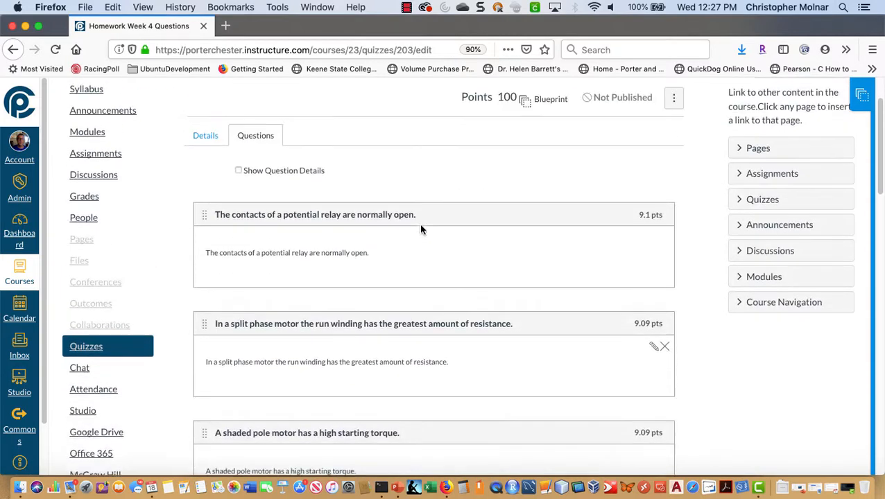
scroll(421, 229, up, 5)
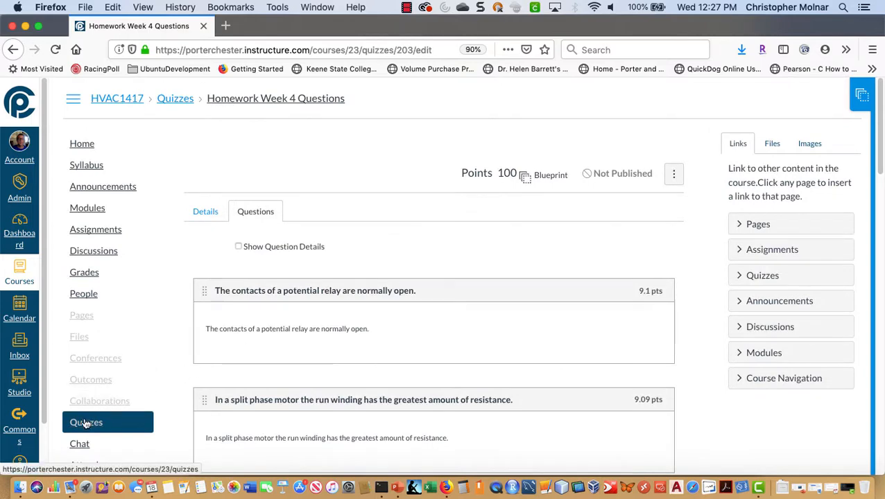
scroll(307, 400, down, 15)
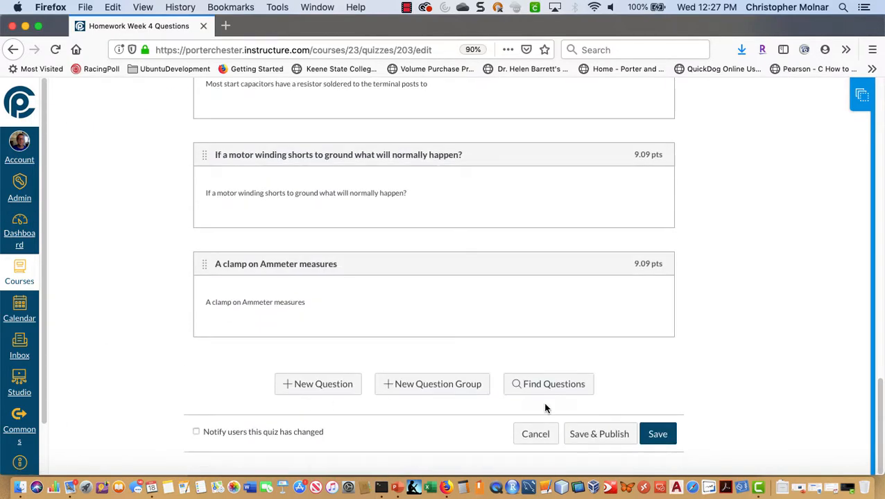
click(652, 440)
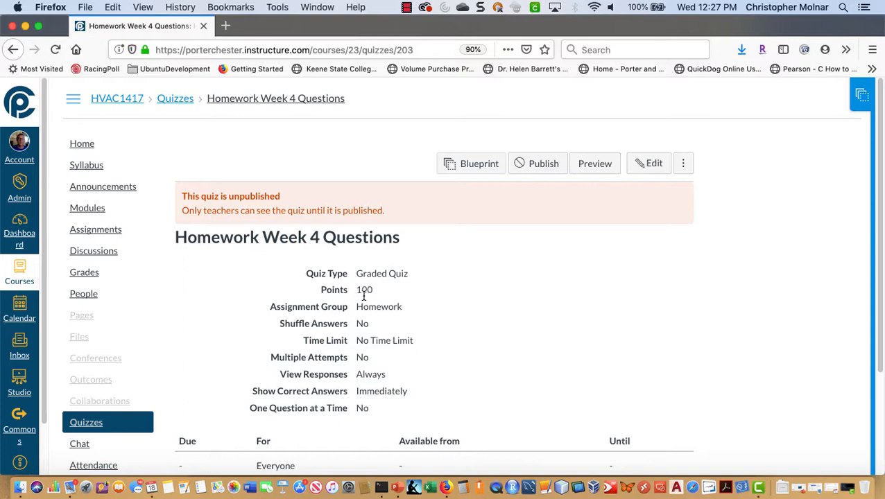
- Return to the course's quiz list and unpublish the Chapter 5- Math for HVACR quiz
scroll(364, 298, down, 1)
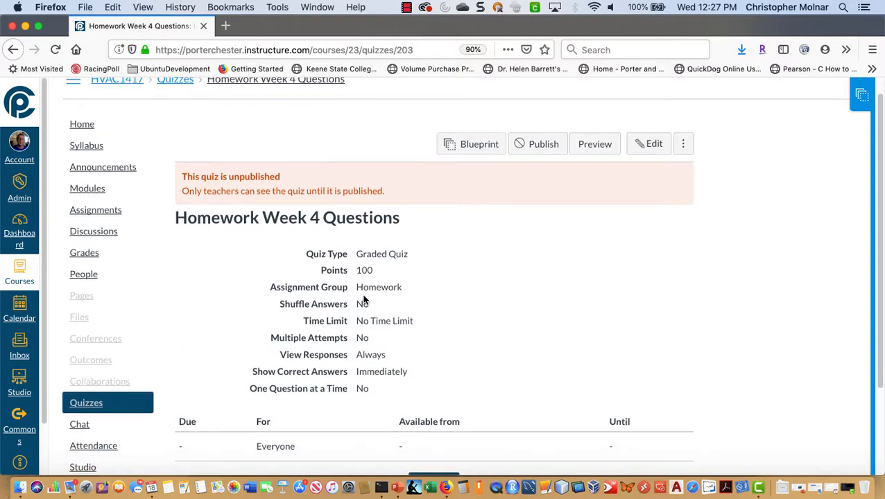
click(87, 408)
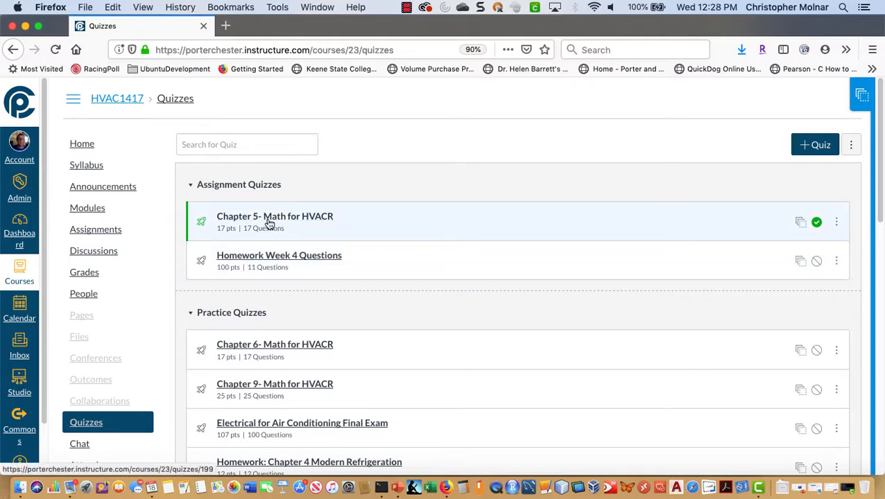
click(822, 228)
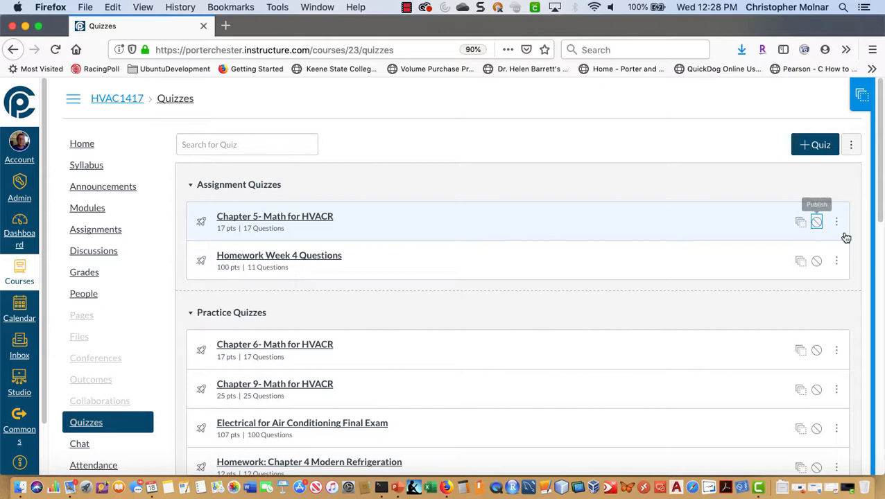
- Edit the Chapter 5- Math for HVACR quiz, assign it to the Homework assignment group, and save it without publishing
click(836, 227)
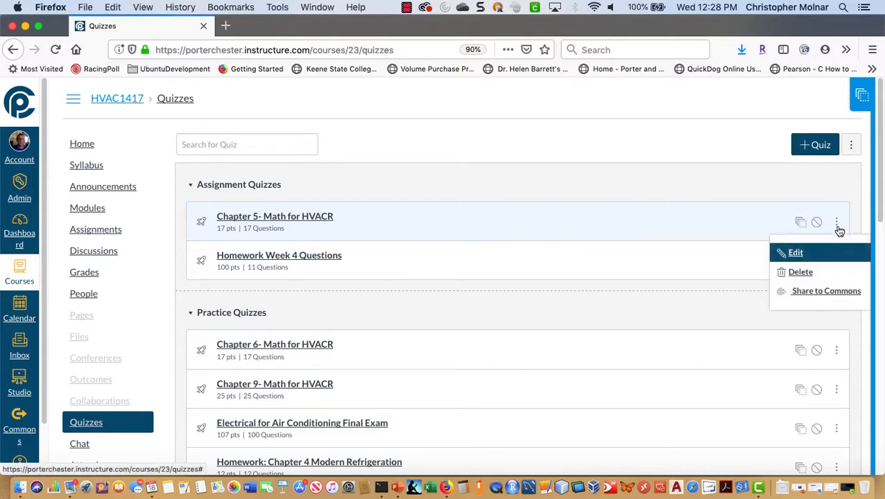
click(797, 254)
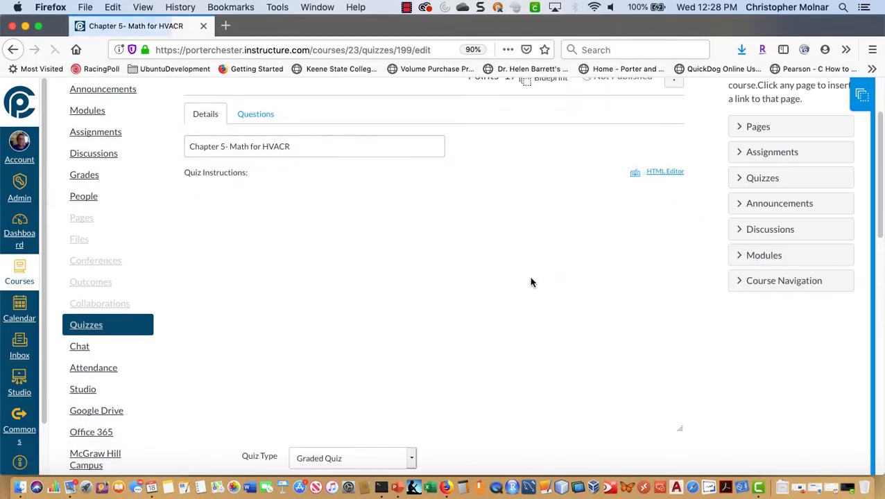
scroll(529, 281, down, 5)
scroll(451, 273, down, 2)
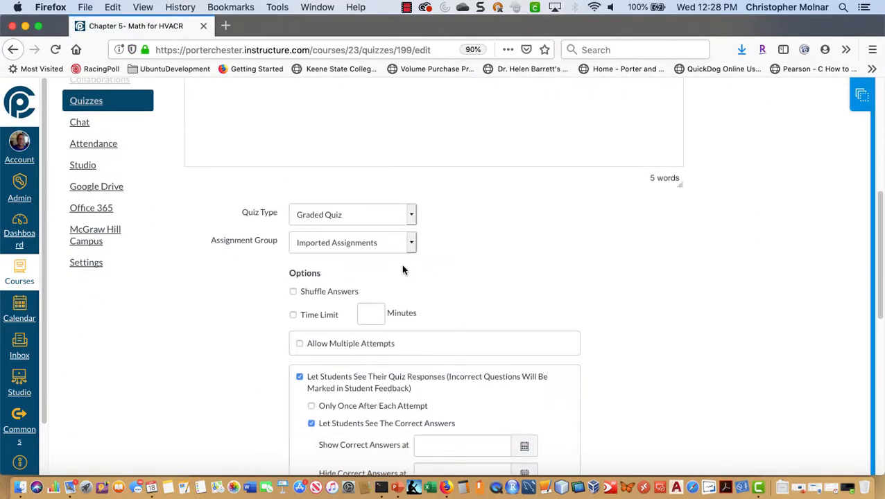
click(352, 252)
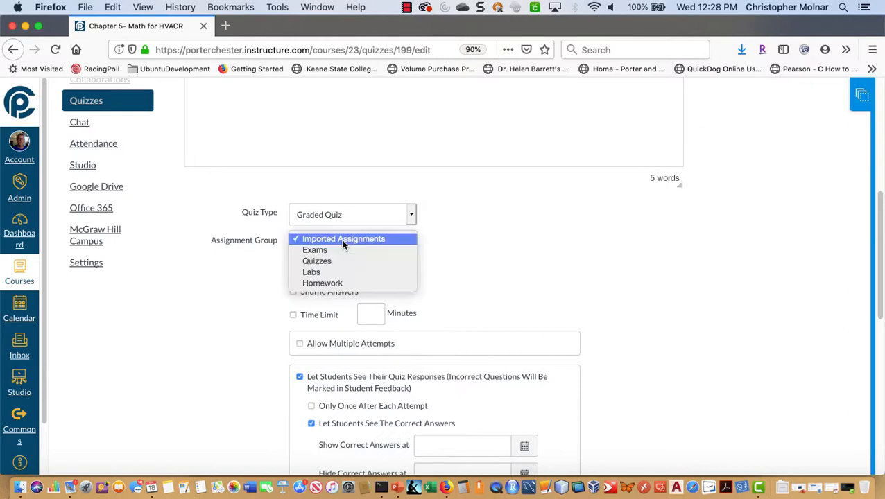
click(328, 284)
scroll(806, 332, down, 2)
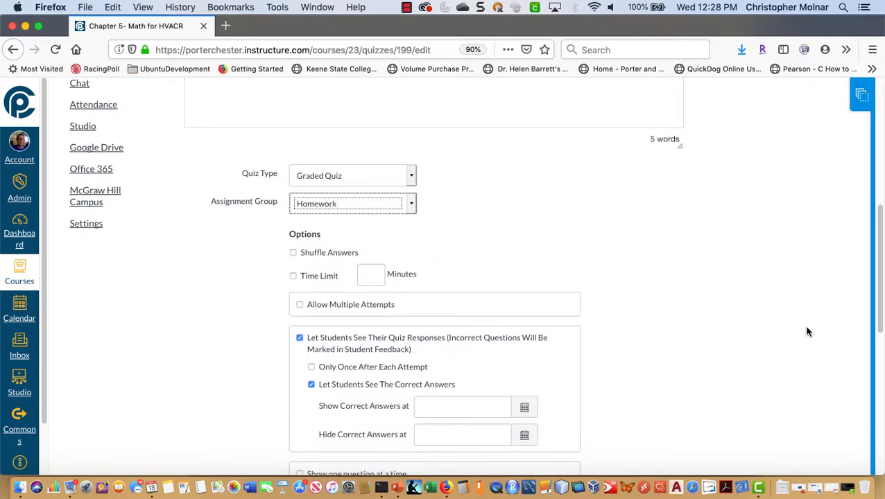
scroll(806, 331, down, 5)
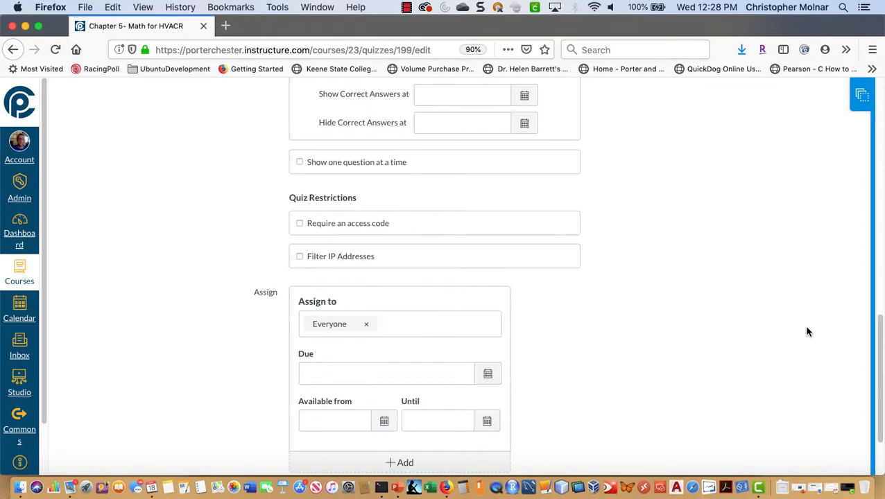
scroll(806, 333, down, 3)
click(666, 433)
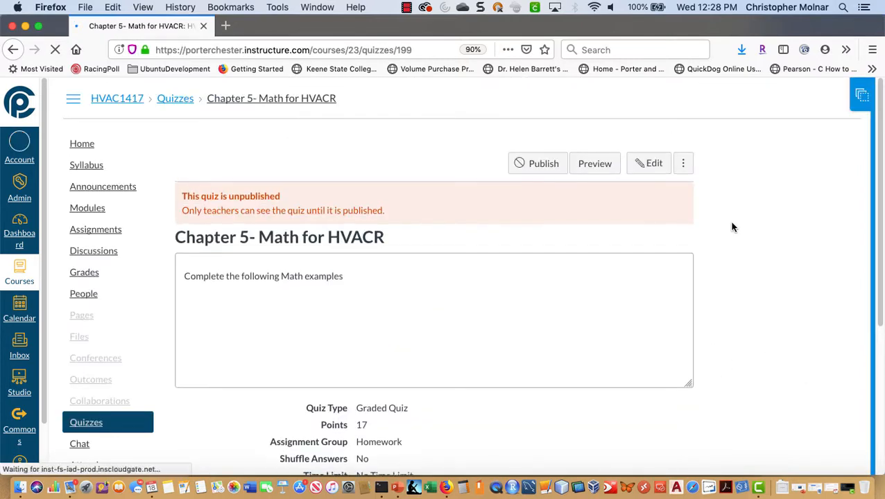
- Reopen the Chapter 5 quiz's questions for editing, and calculate 100/17 in Calculator to find the points per question
click(646, 176)
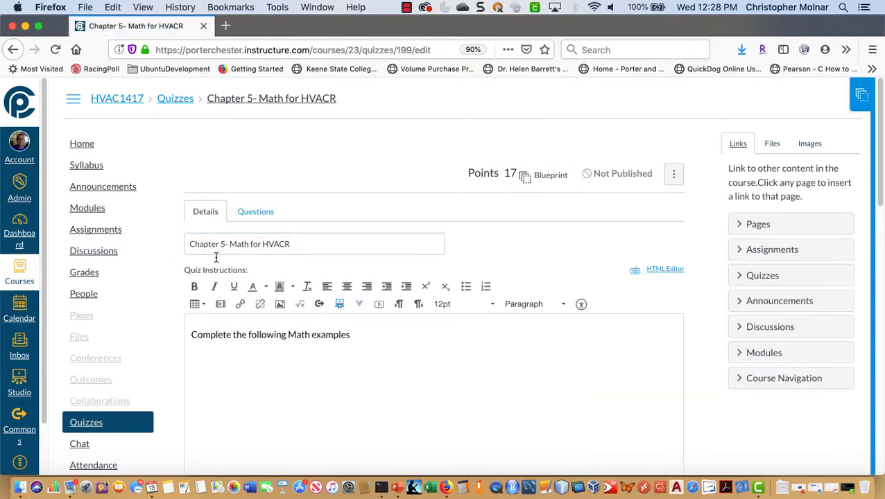
click(254, 209)
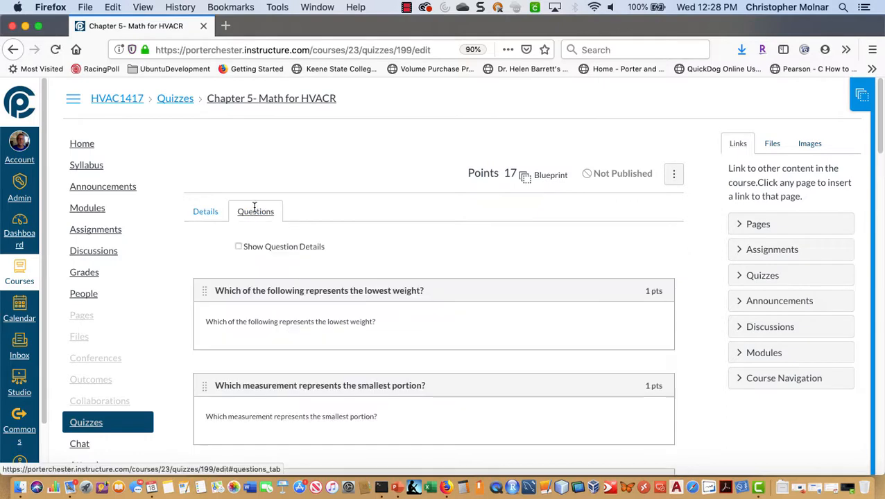
mouse_move(460, 169)
mouse_down()
mouse_move(504, 174)
mouse_move(470, 171)
mouse_up()
click(470, 171)
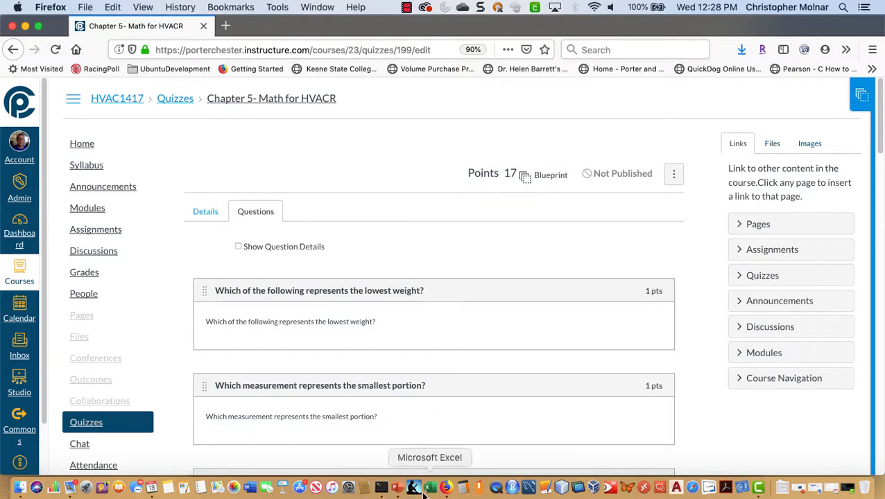
click(462, 487)
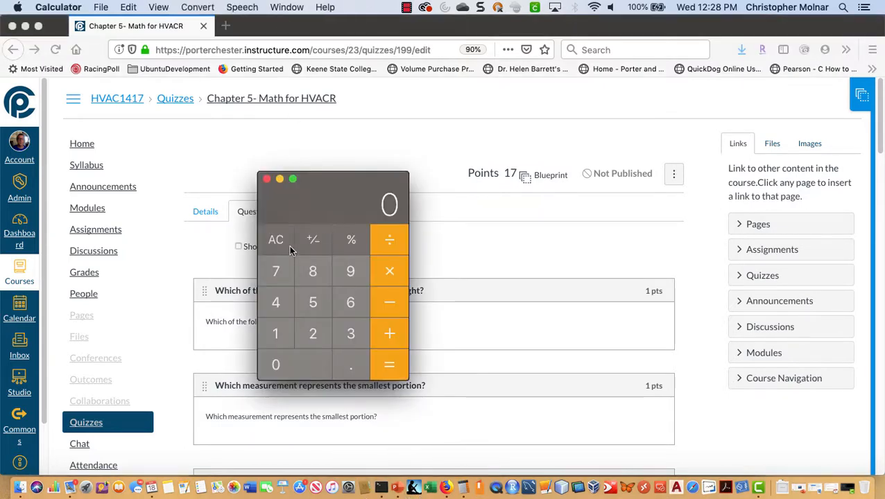
text(100/17=)
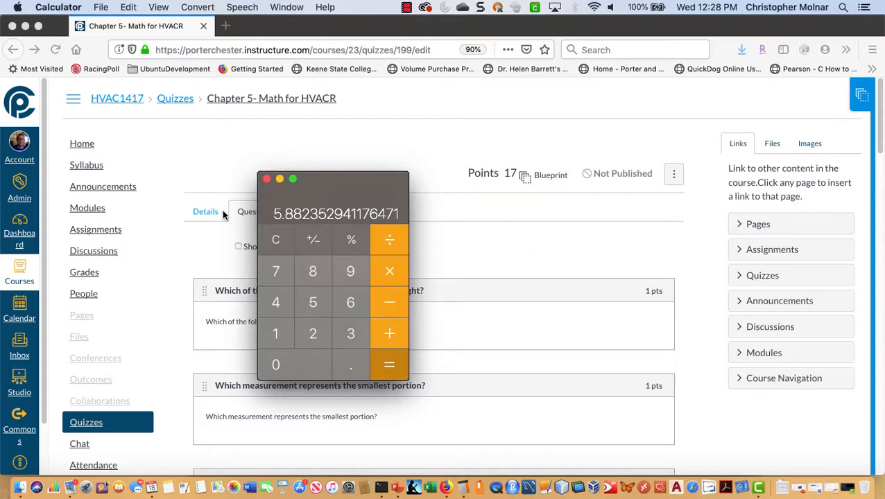
click(521, 254)
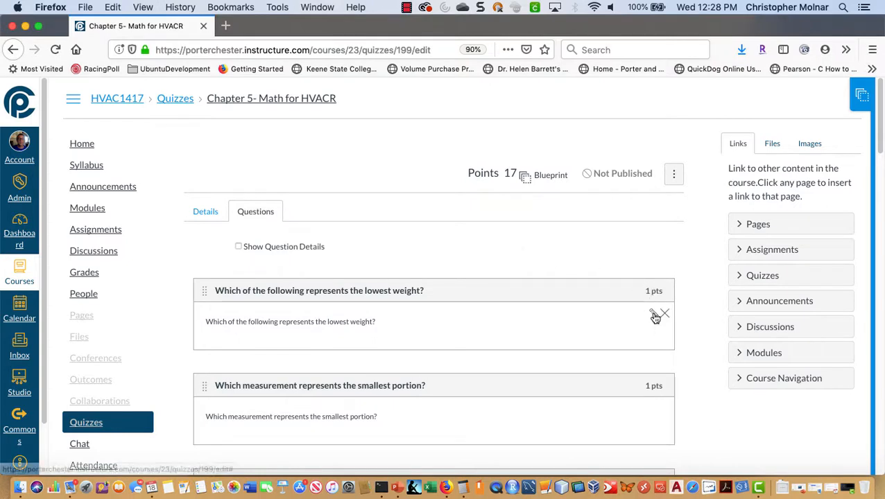
- Set the question "Which of the following represents the lowest weight?" to 5.9 points and update it
click(653, 313)
click(654, 101)
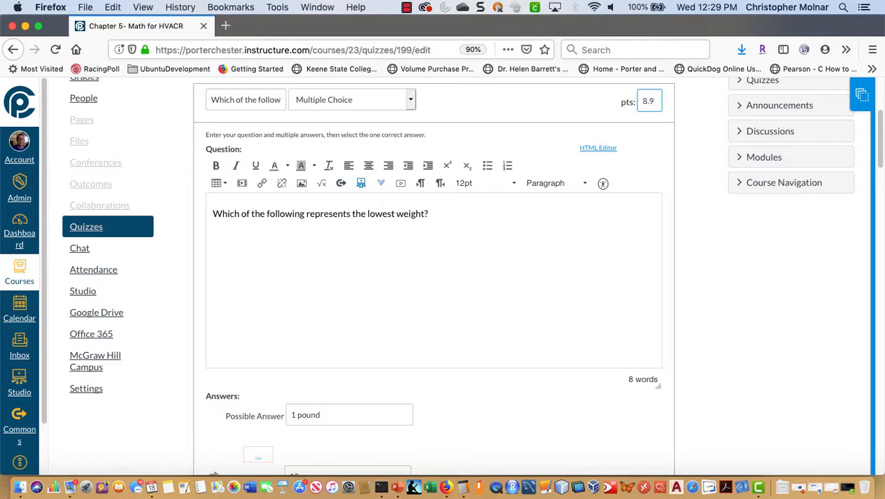
key(Return)
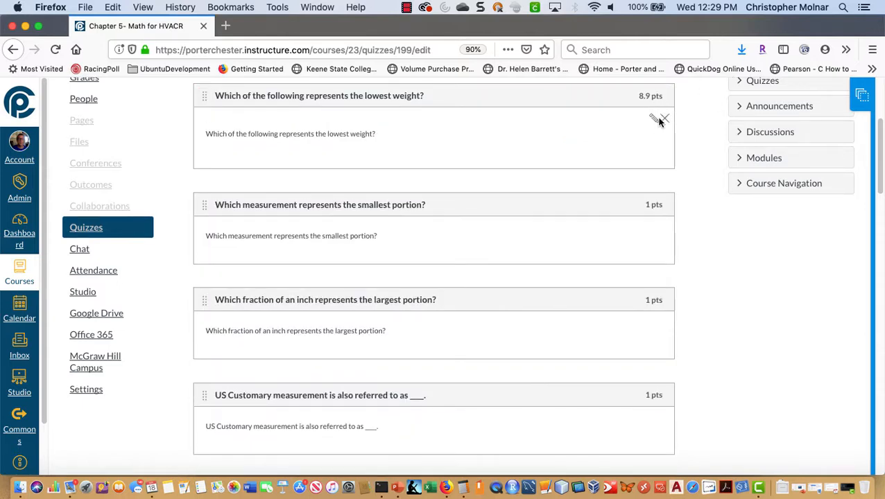
click(650, 119)
click(641, 102)
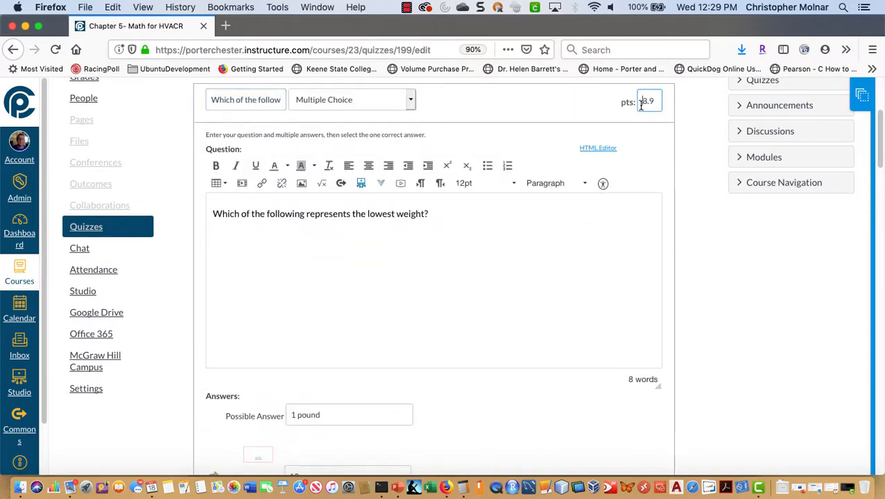
key(Delete)
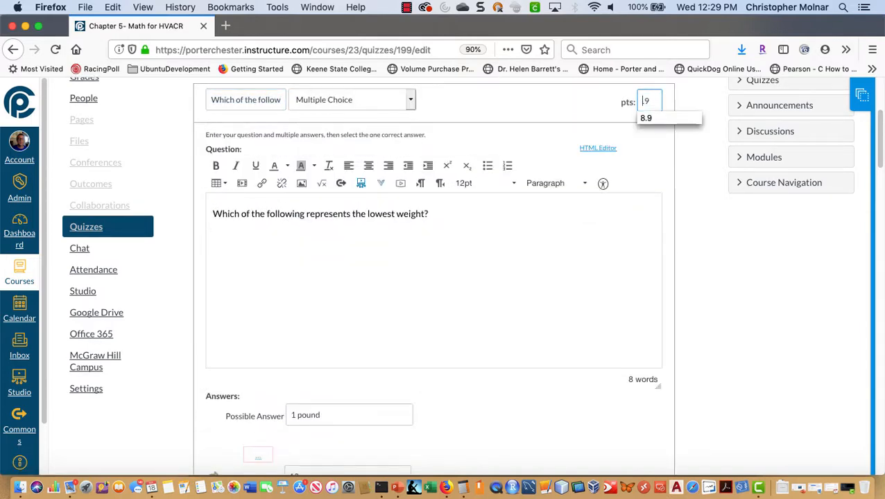
text(5)
key(Return)
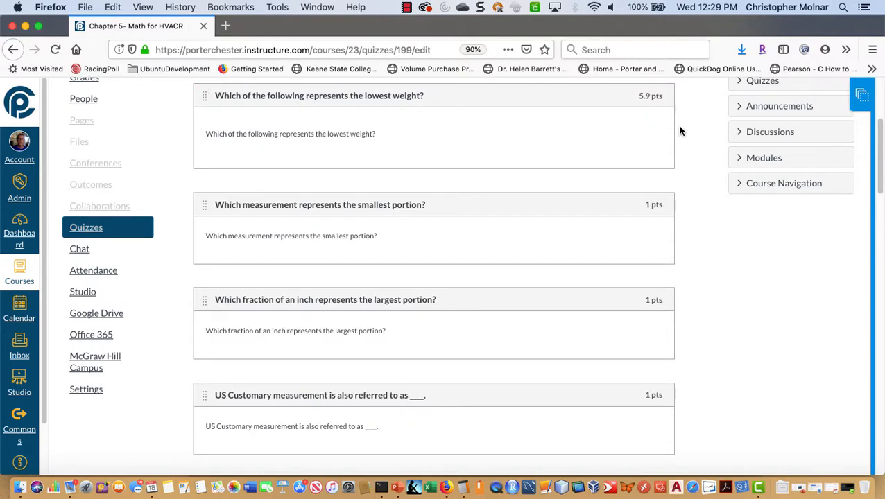
- Set the question "Which measurement represents the smallest portion?" to 5.9 points and update it
click(653, 228)
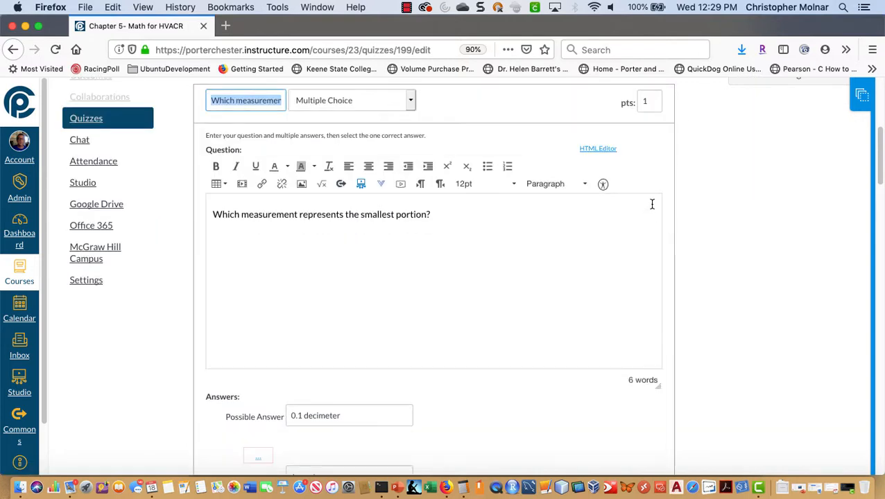
click(640, 102)
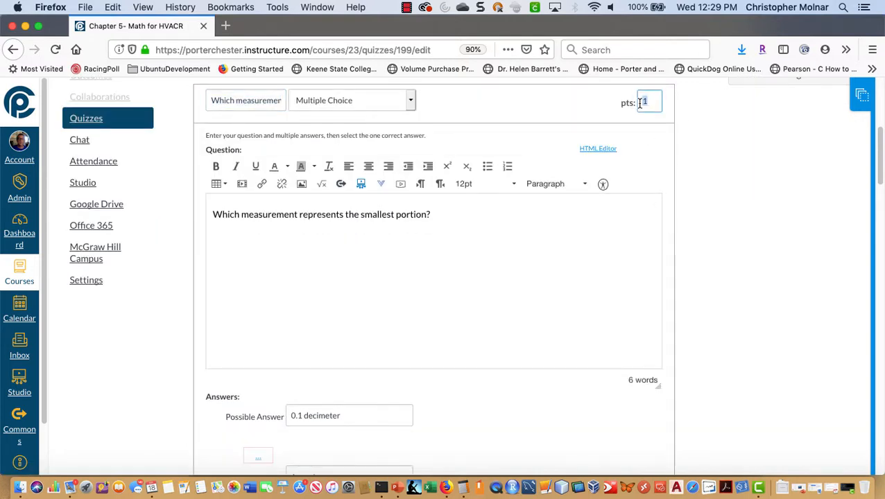
text(5.9)
key(Return)
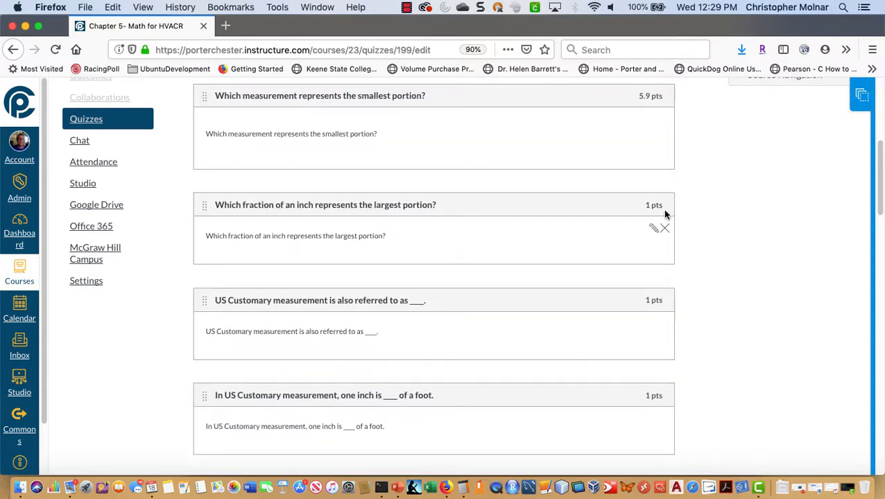
- Set the question "Which fraction of an inch represents the largest portion?" to 5.9 points and update it
click(653, 229)
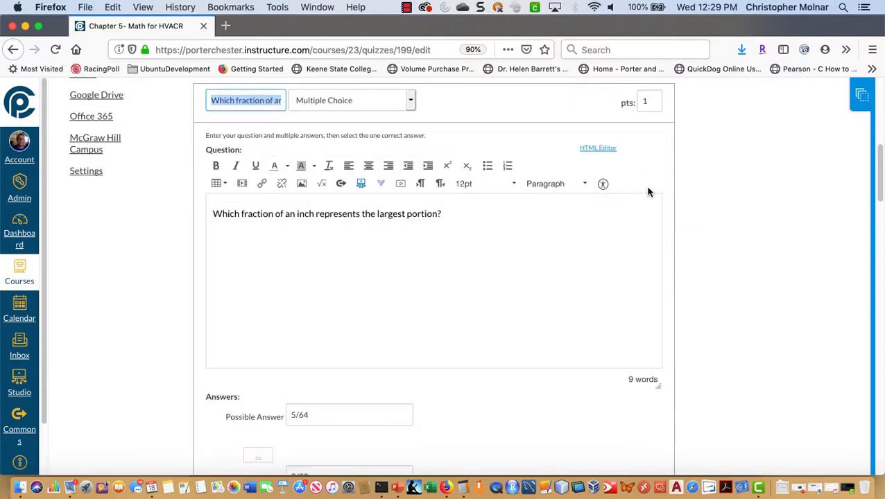
click(648, 108)
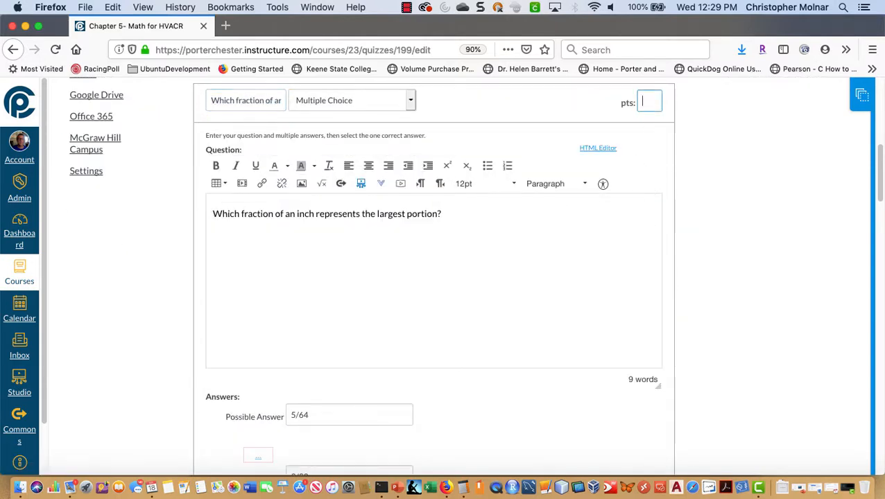
text(5.9)
key(Return)
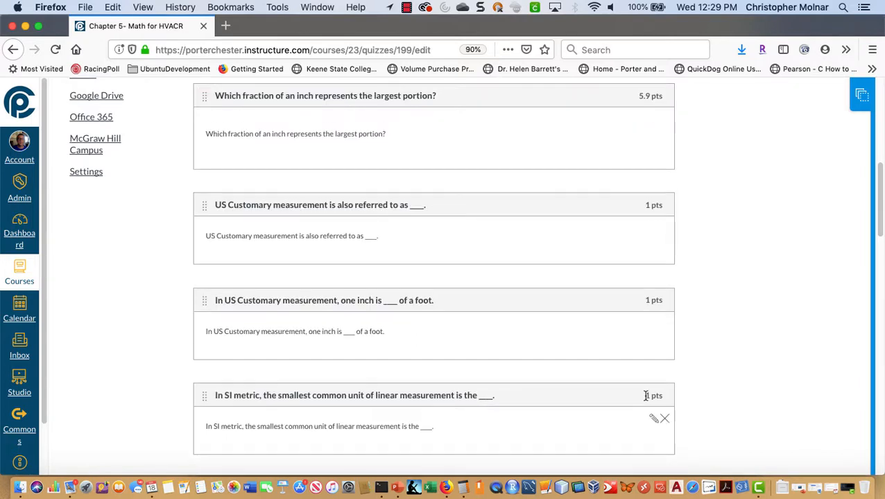
- Set the question "US Customary measurement is also referred to as ___." to 5.9 points and update it
click(653, 231)
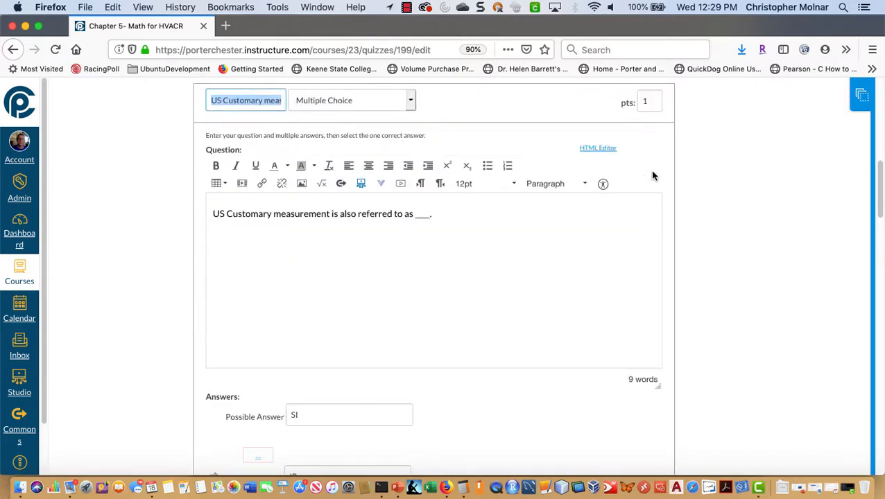
drag(646, 104, 623, 103)
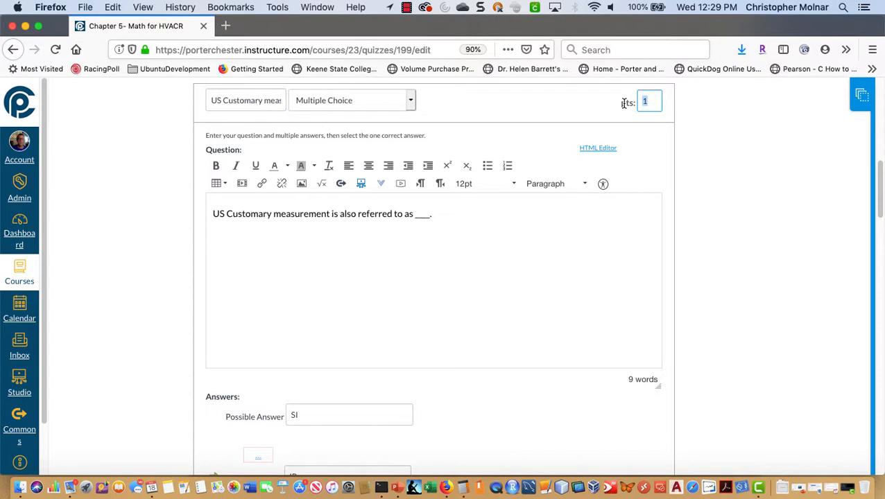
text(5.9)
key(Return)
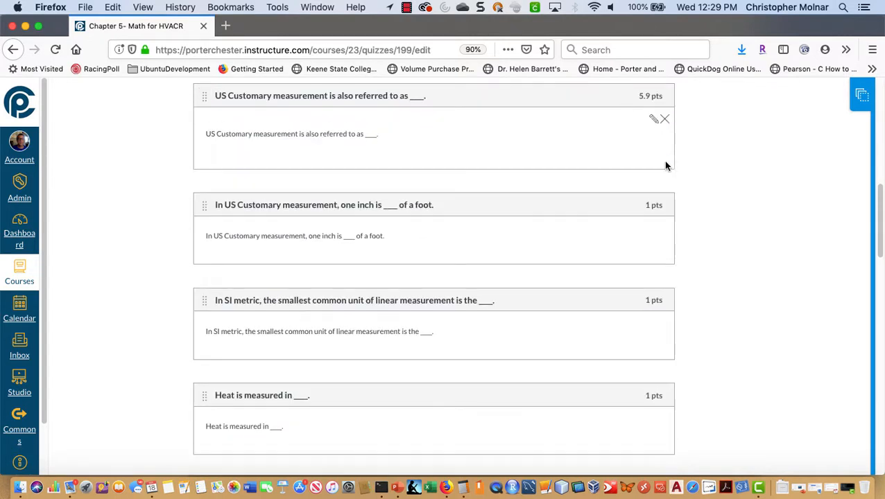
- Set the question "In US Customary measurement, one inch is ___ of a foot." to 5.9 points and update it
click(652, 230)
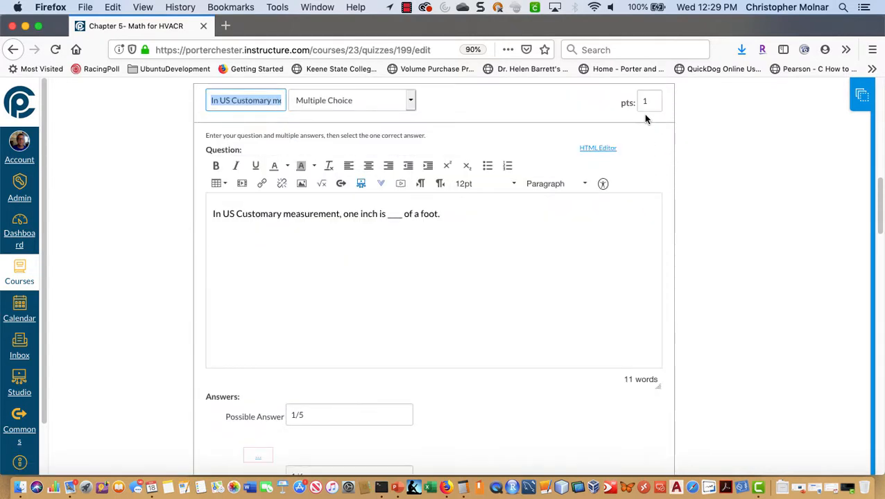
double_click(646, 101)
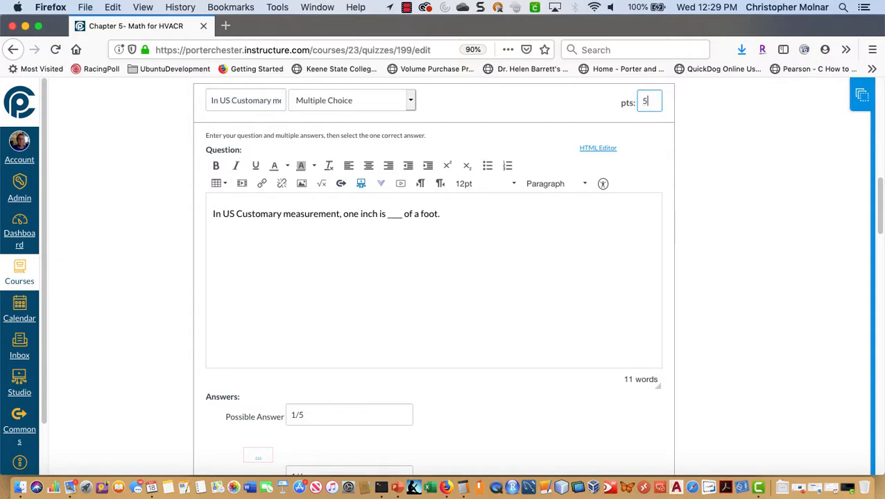
text(5.9)
key(Return)
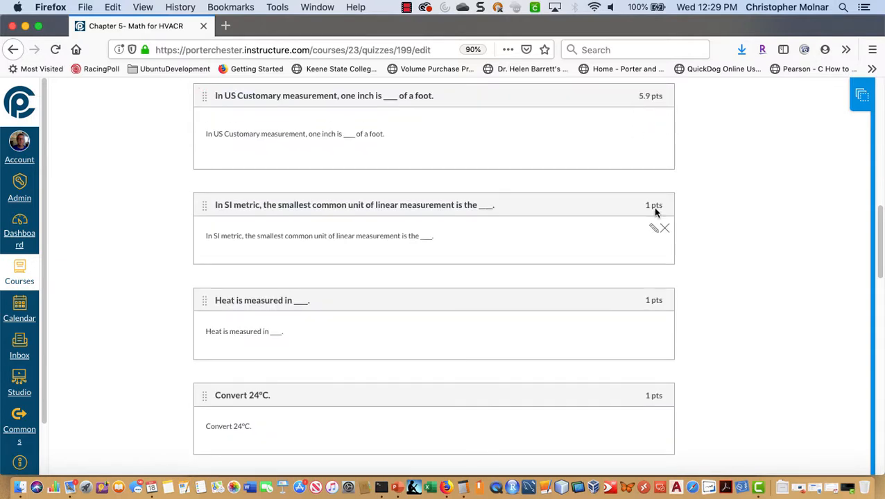
- Set the question "In SI metric, the smallest common unit of linear measurement is the ___." to 5.9 points and update it
click(652, 229)
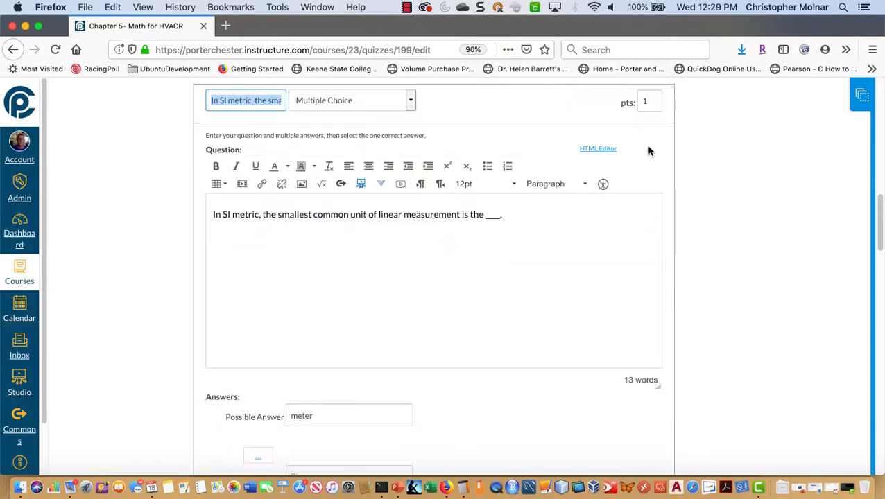
click(639, 99)
double_click(642, 101)
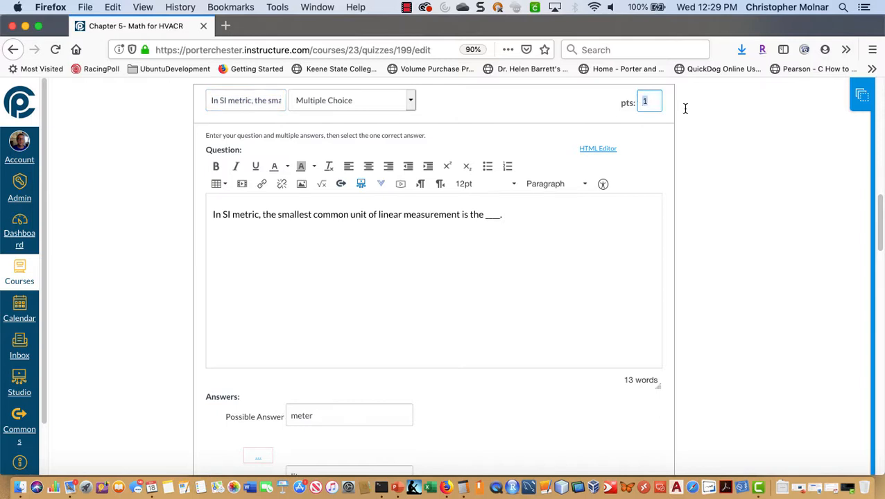
text(5.9)
key(Return)
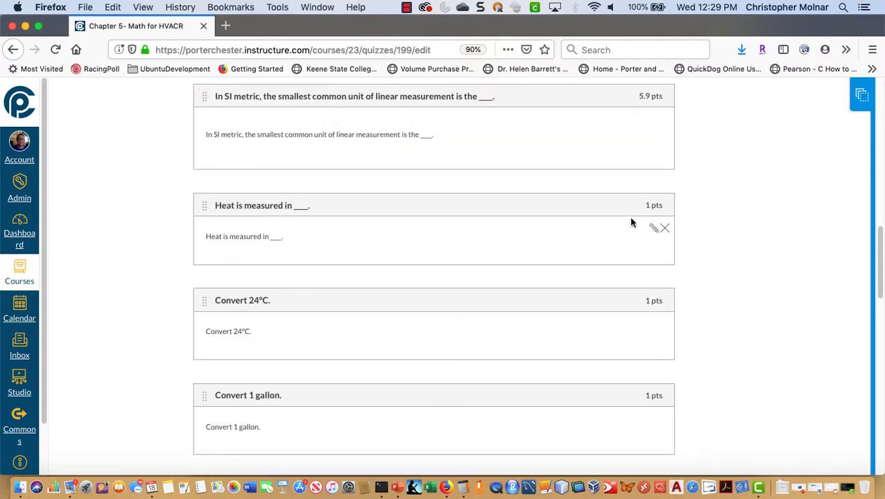
- Set the question "Heat is measured in ___." to 5.9 points and update it
click(654, 230)
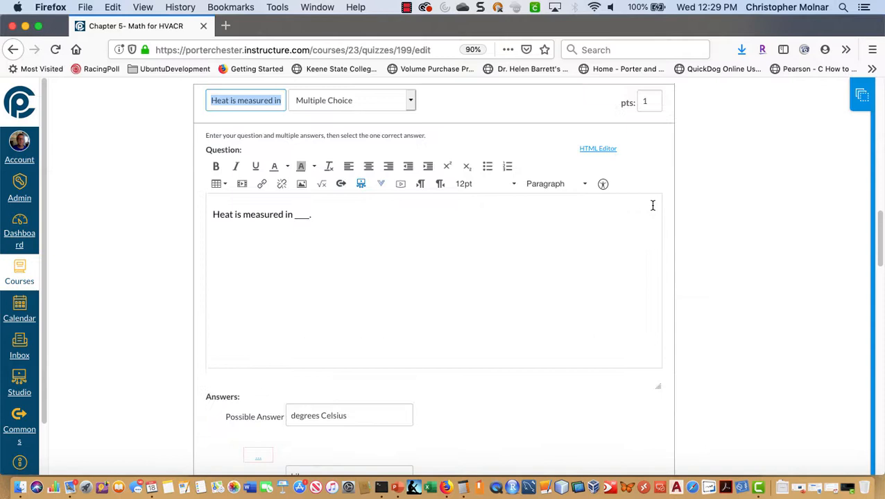
click(642, 104)
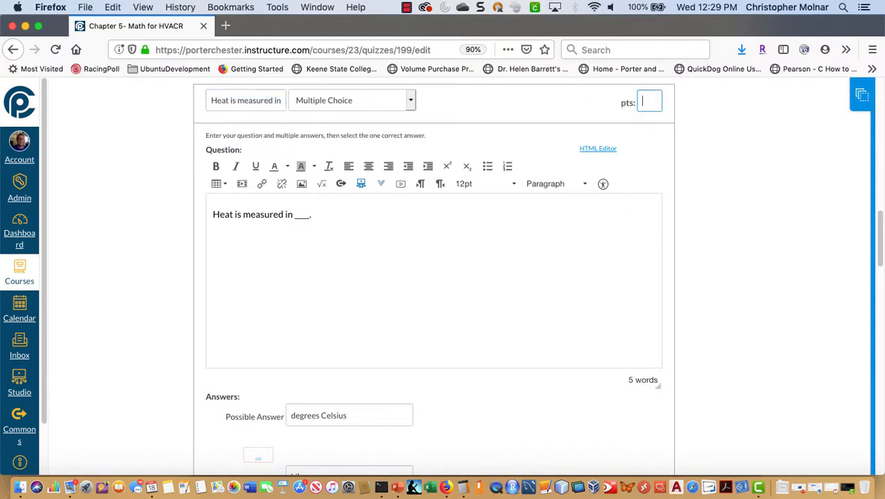
text(5.9)
key(Return)
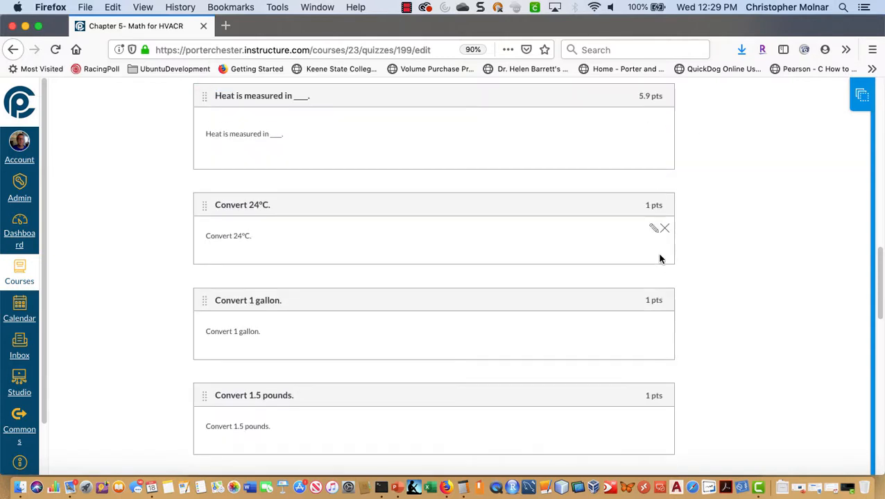
- Set the question "Convert 24°C." to 5.9 points and update it
click(654, 228)
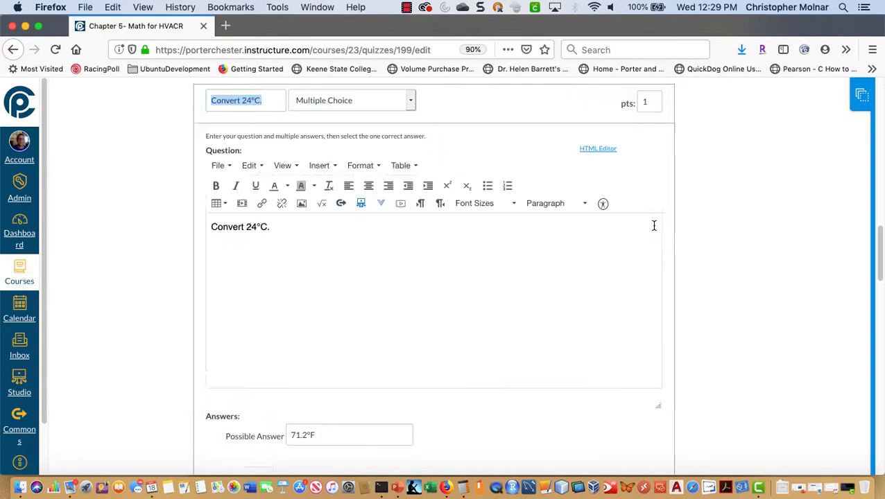
click(645, 105)
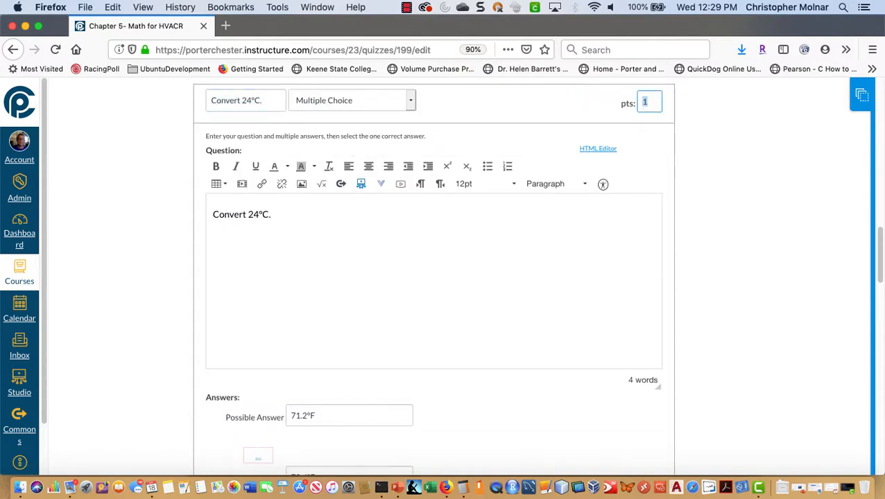
text(5.9)
key(Return)
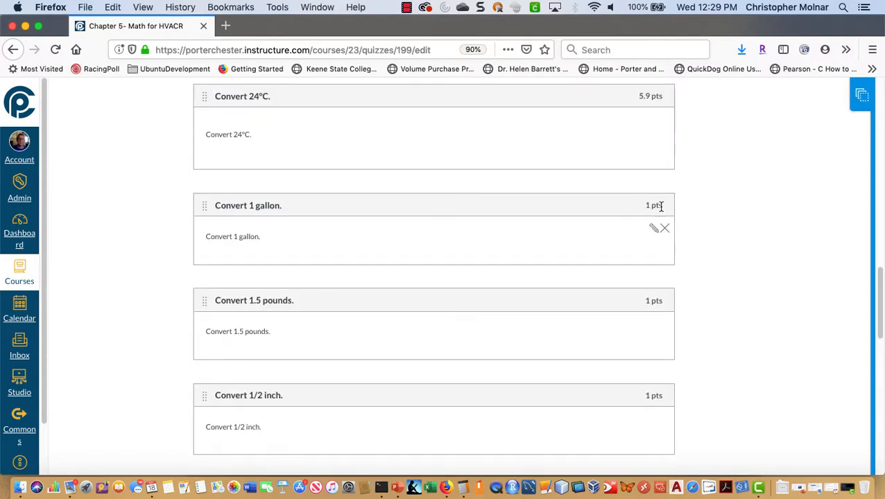
- Set the question "Convert 1 gallon." to 5.9 points and update it
click(655, 229)
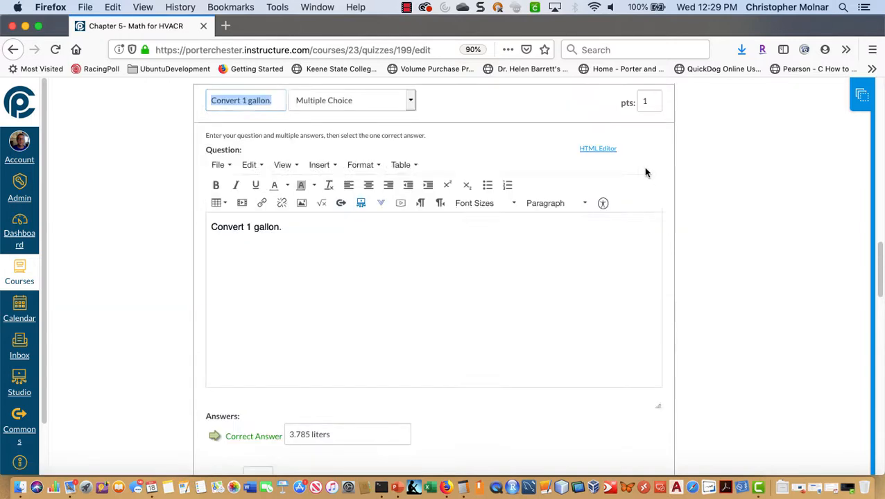
click(646, 102)
text(5.9)
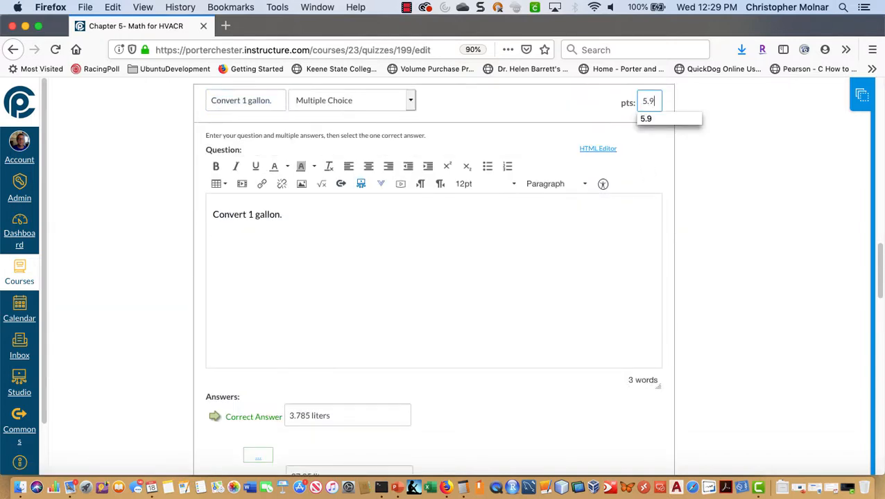
key(Return)
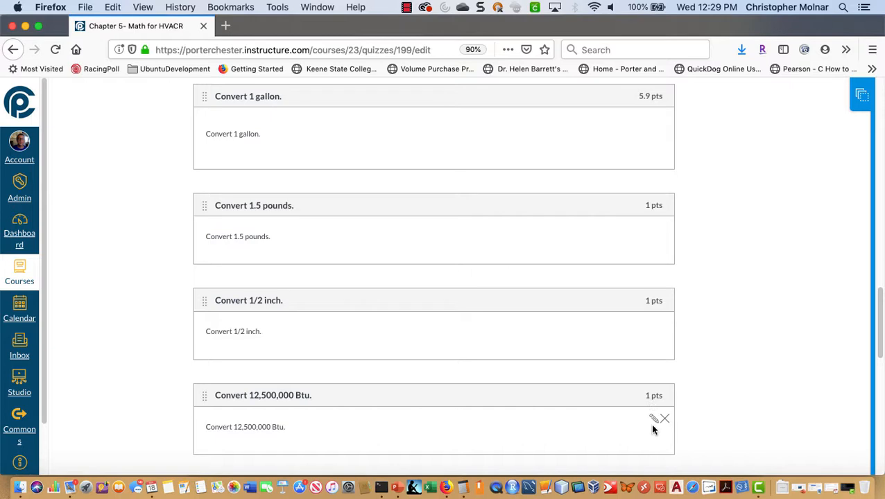
- Set the question "Convert 12,500,000 Btu." to 5.9 points and update it
click(652, 419)
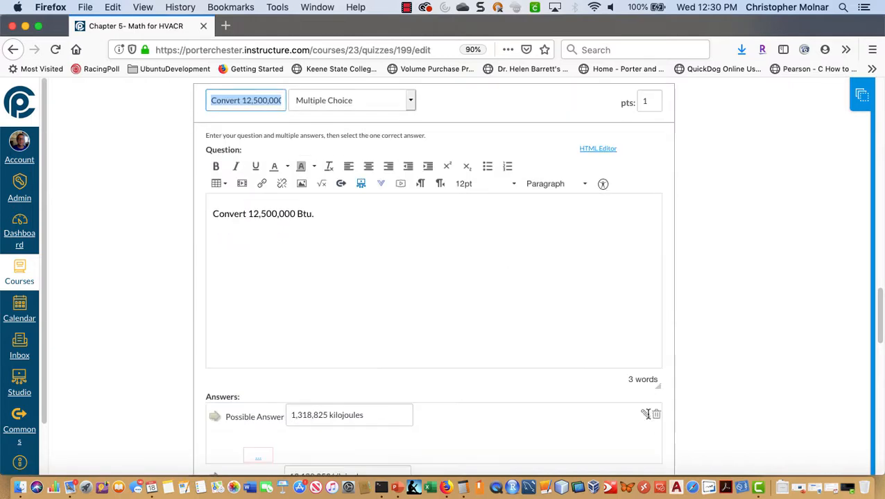
click(642, 101)
text(5.9)
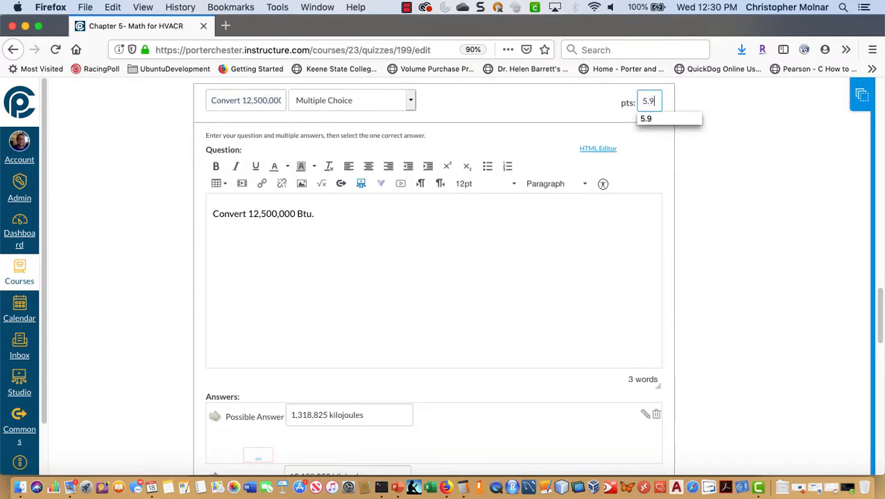
key(Return)
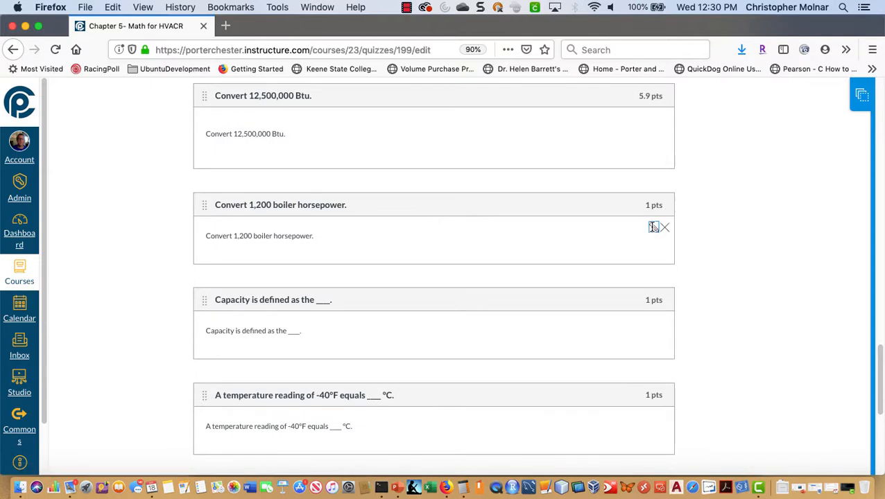
- Set the question "Convert 1,200 boiler horsepower." to 5.9 points and update it
click(653, 227)
click(639, 101)
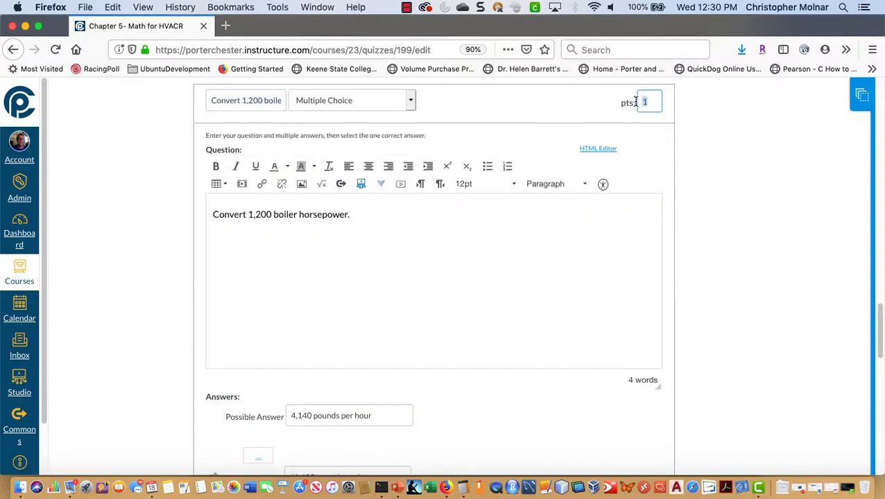
text(5.9)
key(Return)
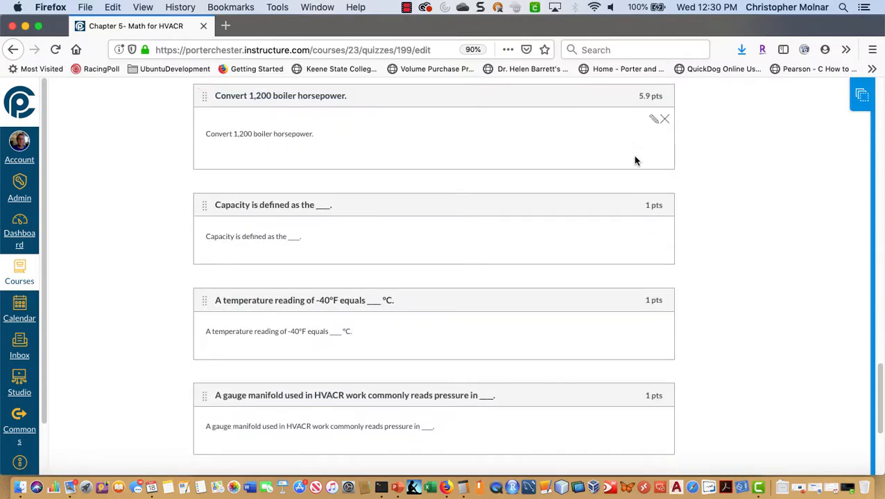
- Set the question "Capacity is defined as the ___." to 5.9 points and update it
click(652, 228)
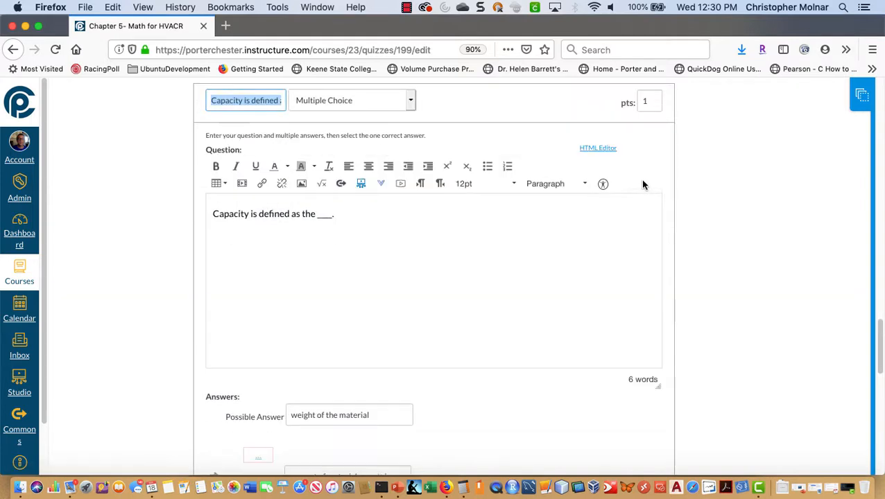
double_click(651, 98)
text(5)
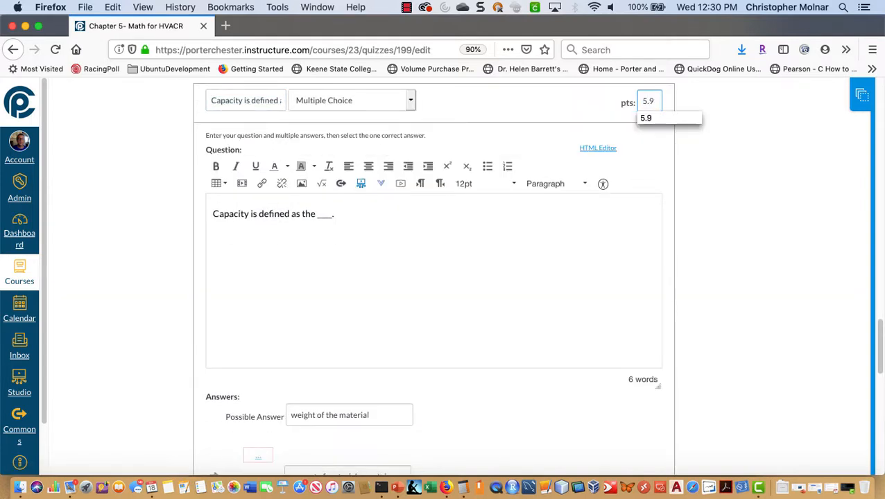
text(.9)
key(Return)
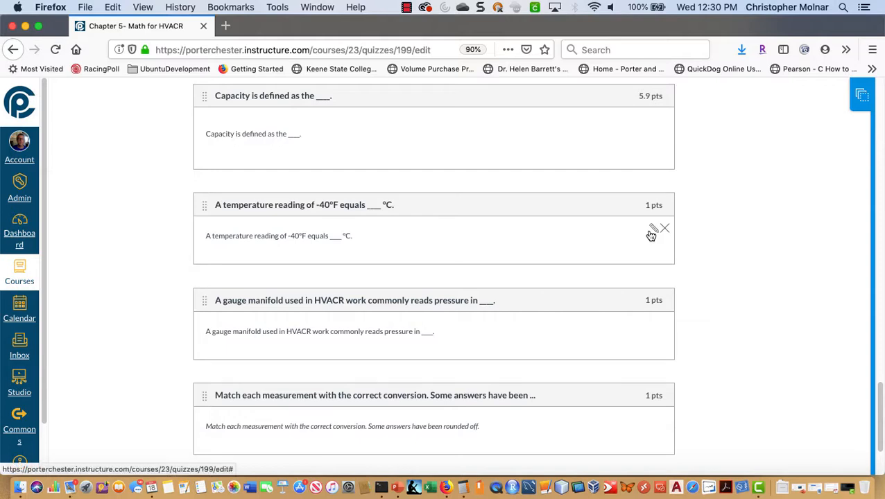
- Set the question "A temperature reading of -40°F equals ___ °C." to 5.9 points and update it
click(652, 230)
double_click(638, 101)
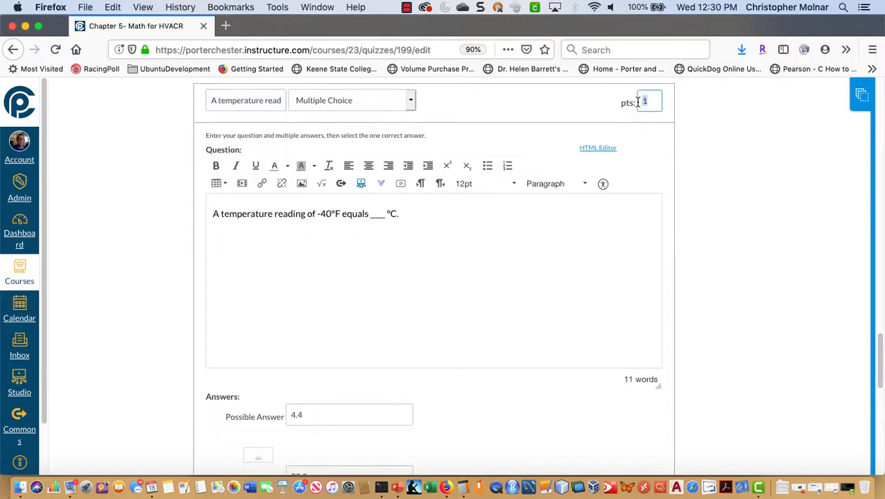
text(5.9)
key(Return)
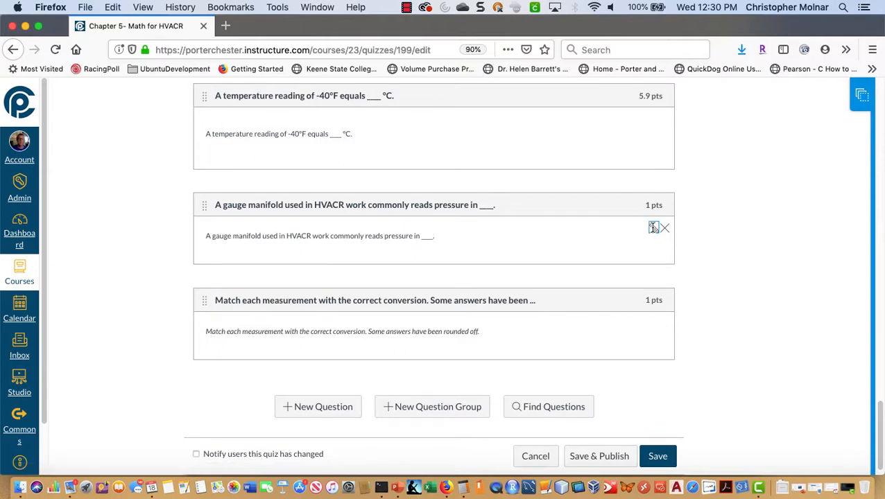
- Set the question "A gauge manifold used in HVACR work commonly reads pressure in ___." to 5.9 points and update it
click(655, 229)
double_click(638, 101)
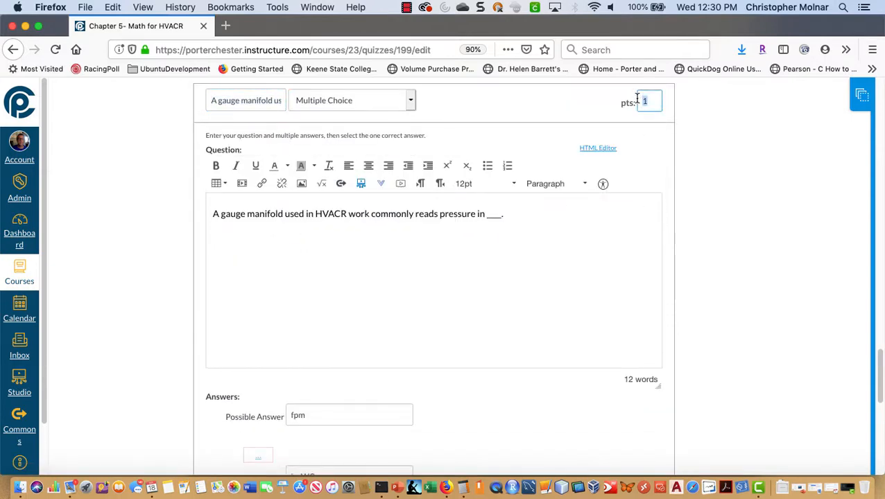
text(5.9)
key(Return)
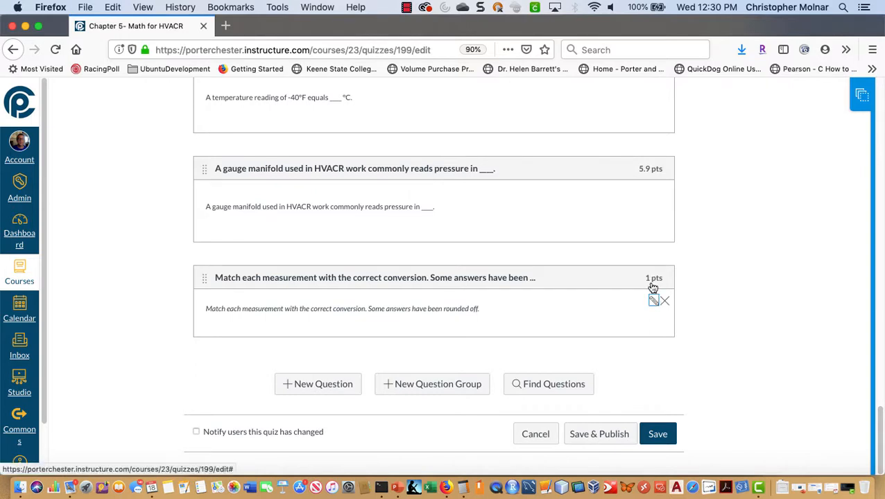
- Set the matching question "Match each measurement with the correct conversion." to 5.9 points and update it
click(653, 296)
double_click(646, 101)
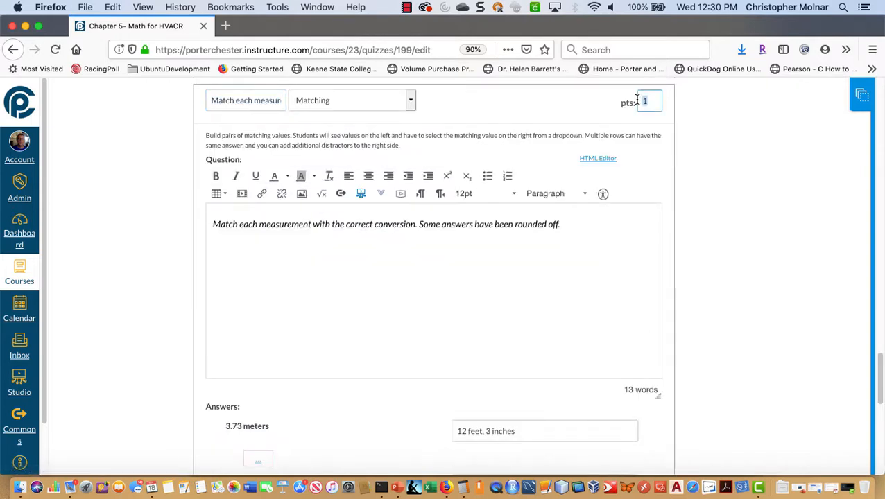
text(5.9)
key(Return)
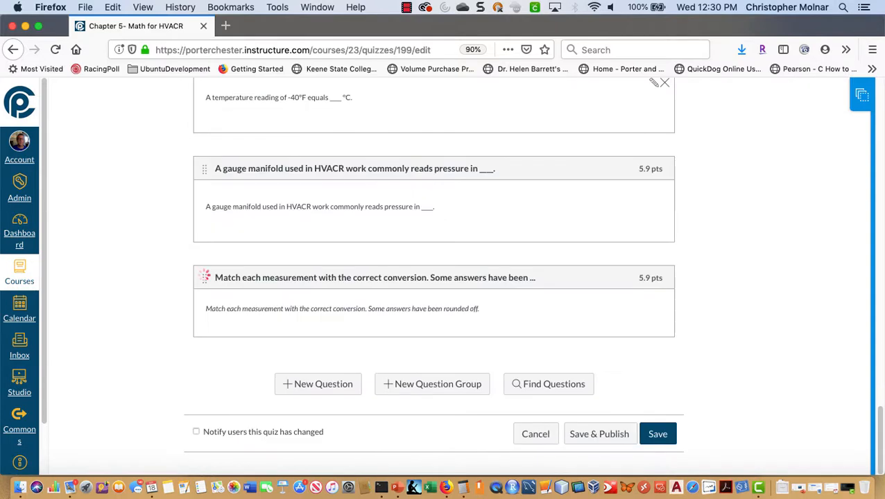
- Set the skipped question "Convert 1.5 pounds." to 5.9 points and update it
scroll(728, 257, up, 5)
scroll(728, 257, up, 8)
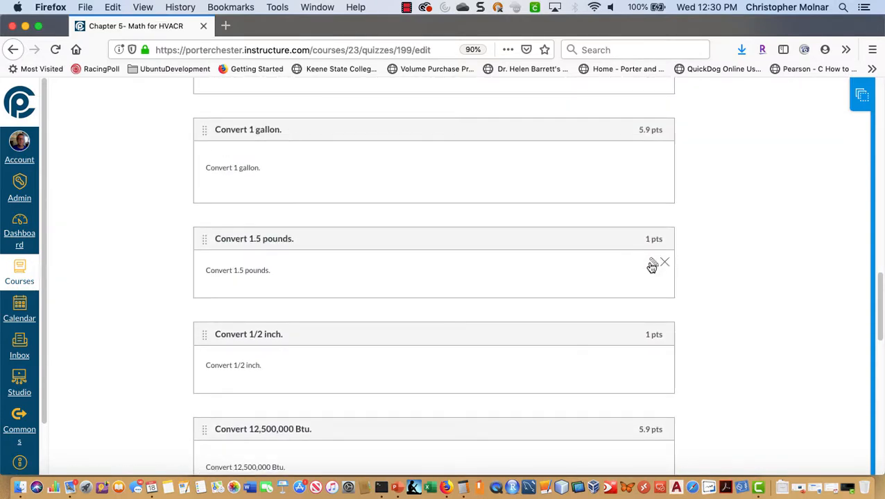
click(650, 263)
click(643, 101)
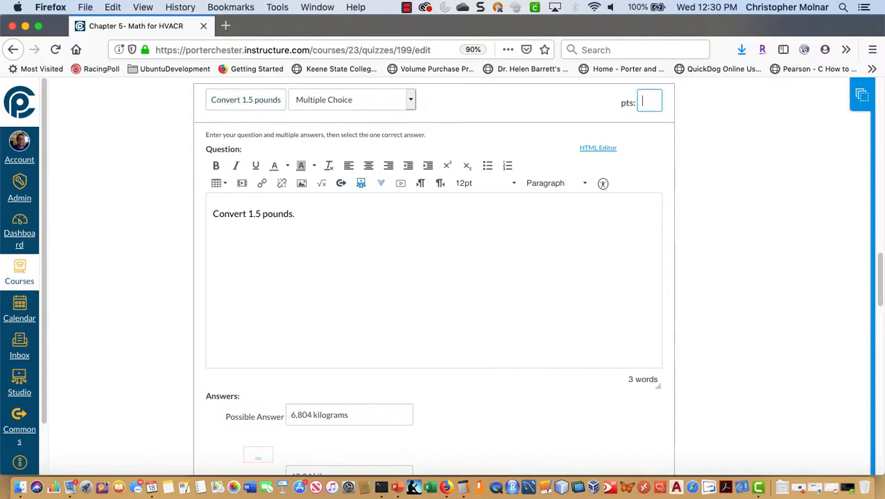
text(5.9)
key(Return)
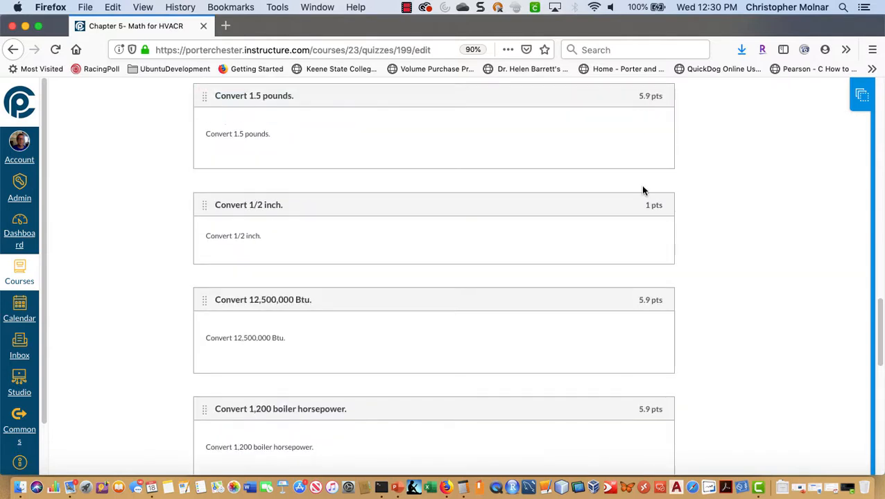
- Set the question "Convert 1/2 inch." to 5.9 points and update it
click(654, 226)
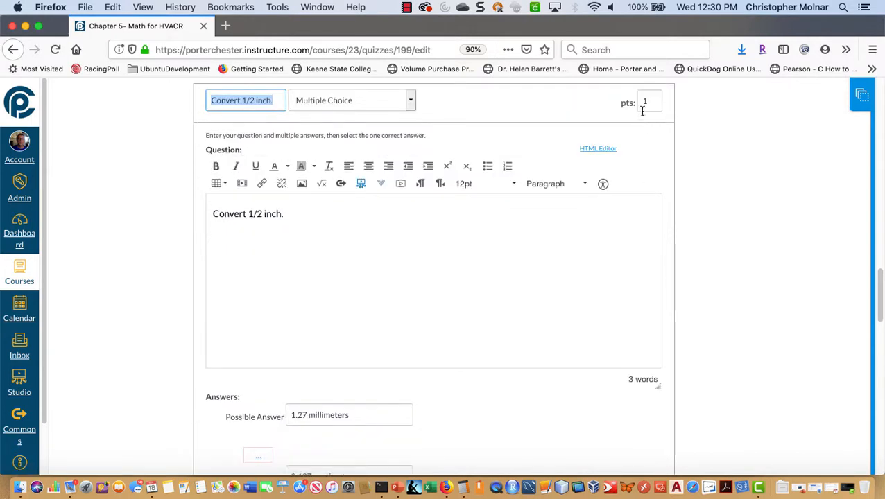
click(645, 101)
text(5.9)
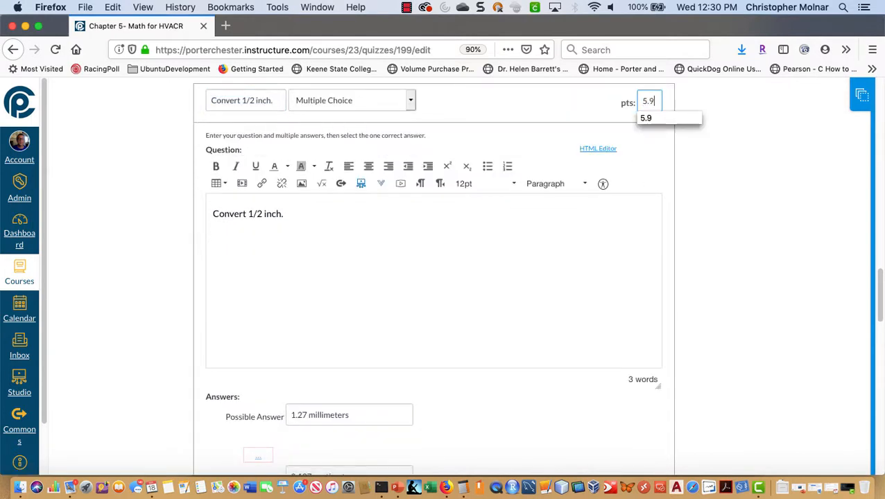
key(Return)
- Lower the first question, "Which of the following represents the lowest weight?", to 5.6 points, update it and check the quiz's point total
scroll(761, 256, up, 2)
scroll(761, 256, down, 5)
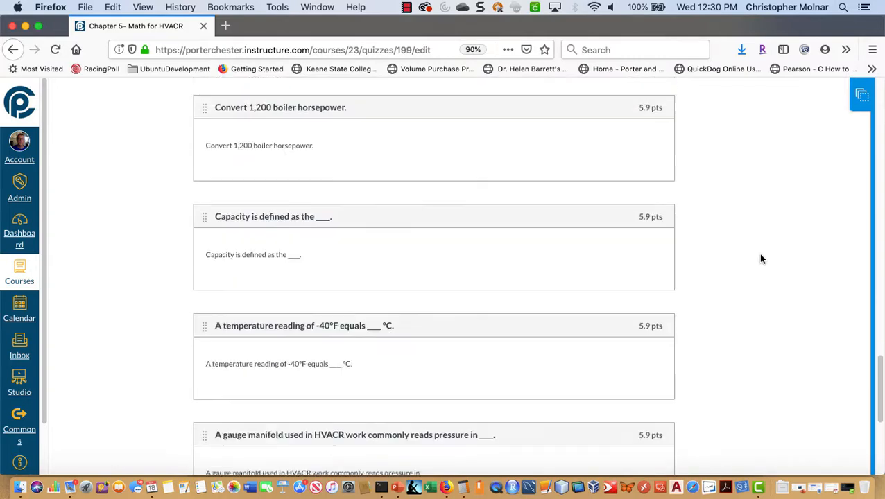
scroll(760, 258, down, 3)
scroll(762, 259, up, 15)
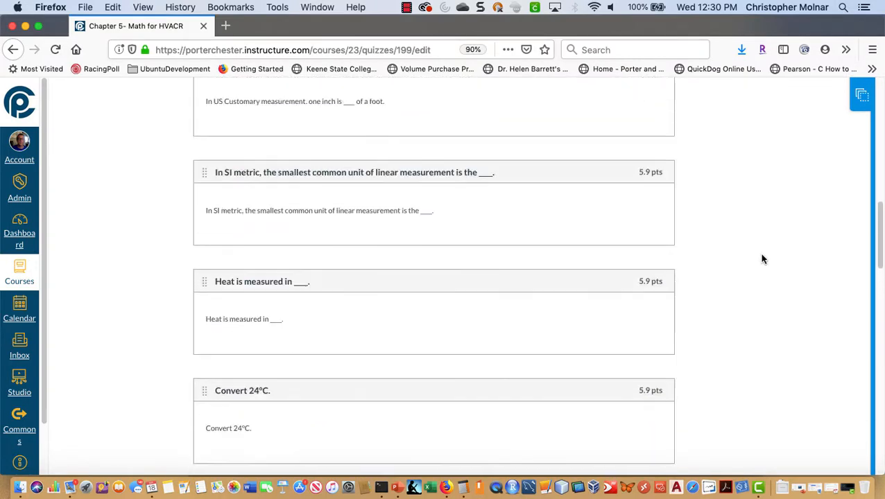
scroll(762, 259, up, 4)
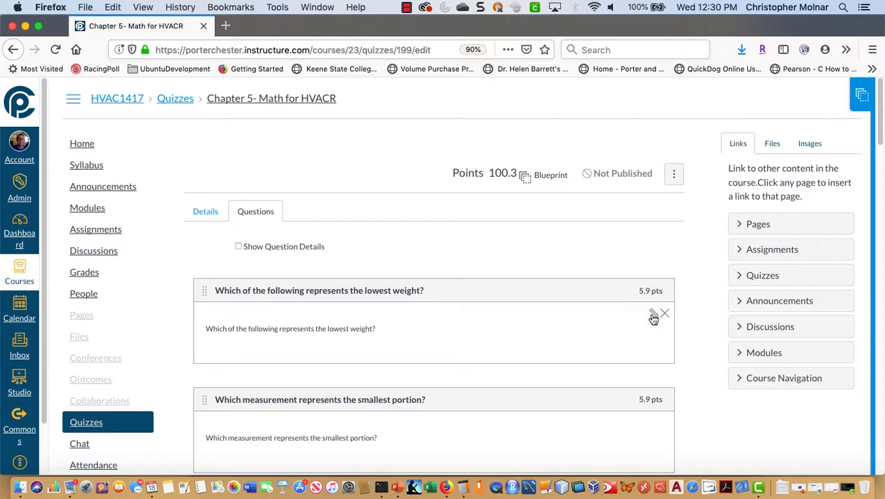
click(652, 316)
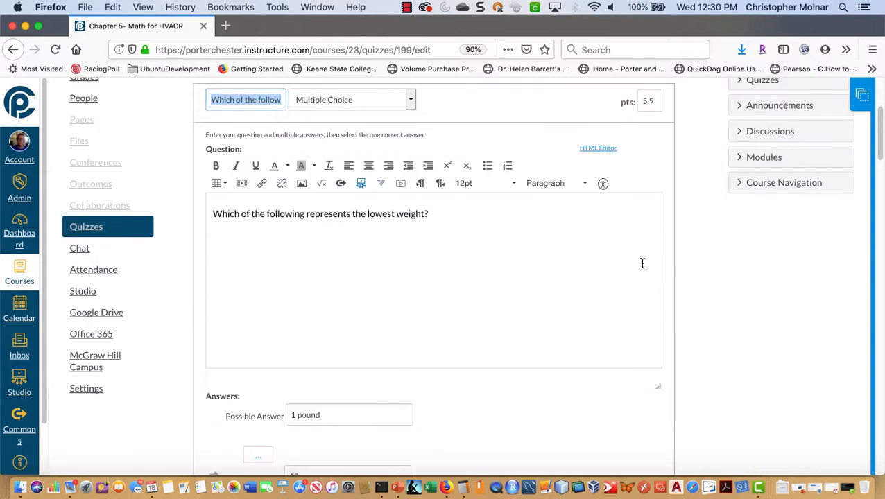
double_click(646, 100)
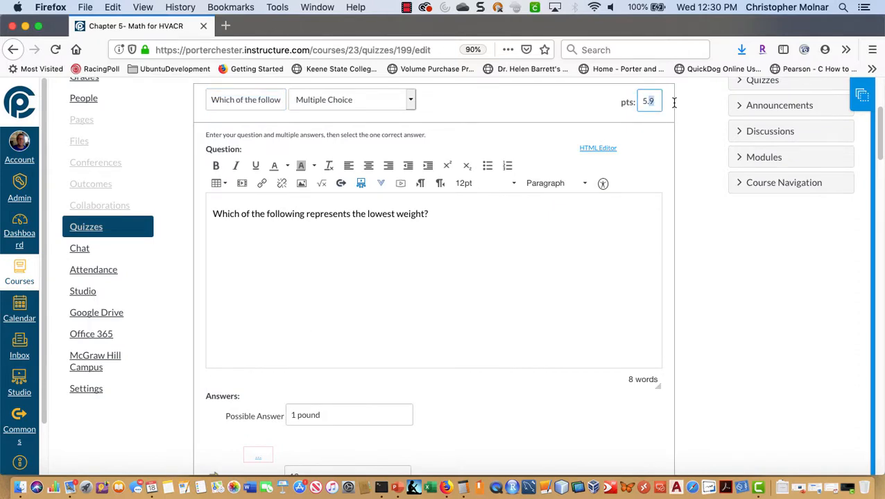
key(Return)
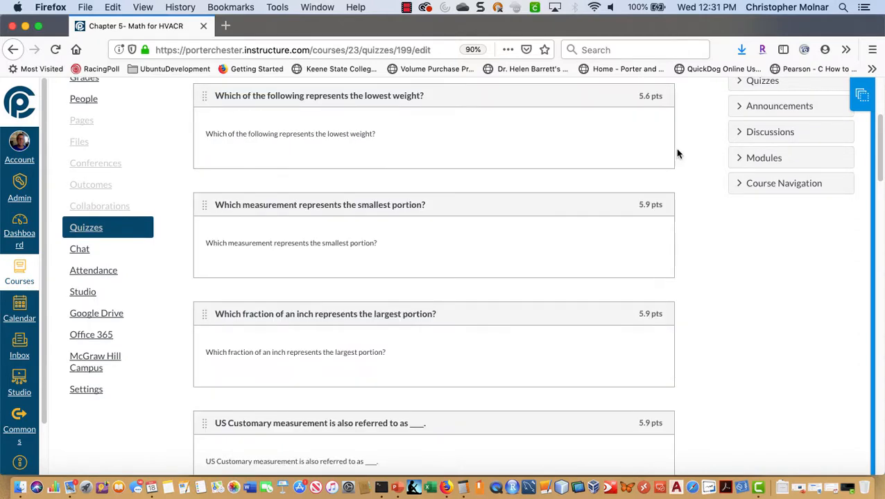
scroll(678, 153, up, 6)
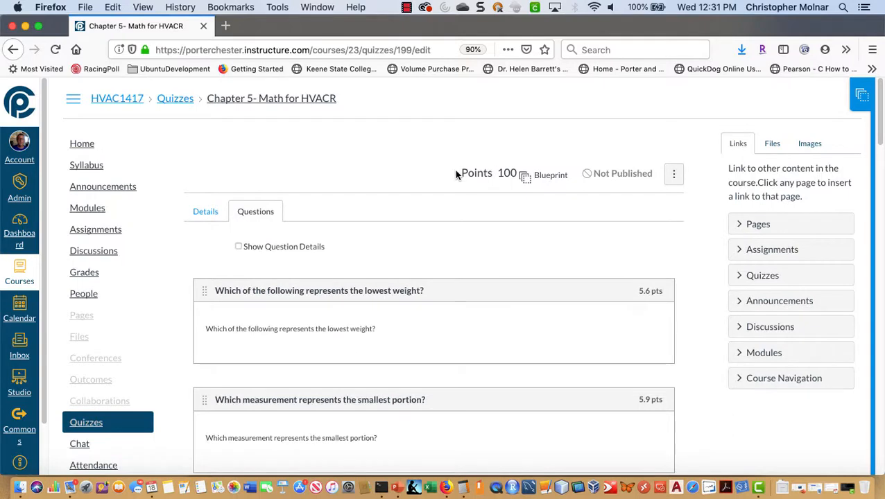
- Examine the Chapter 5 quiz's point total together with the point values of its first questions
drag(456, 174, 502, 174)
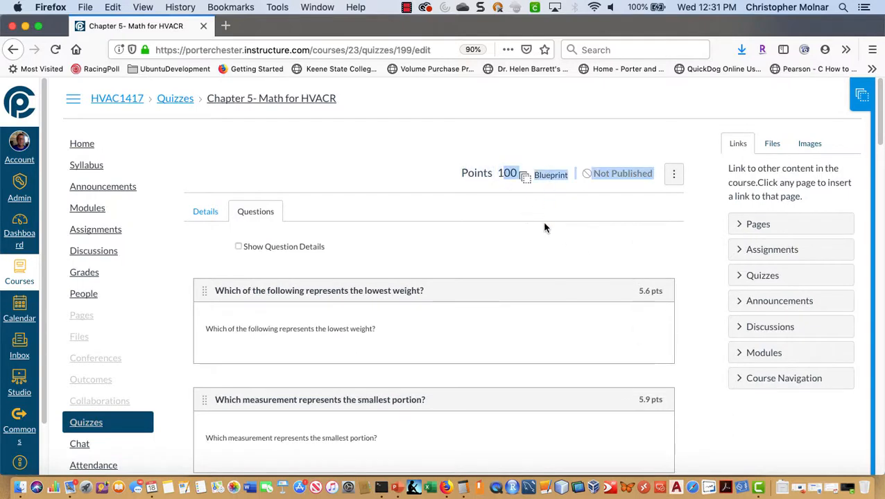
click(458, 212)
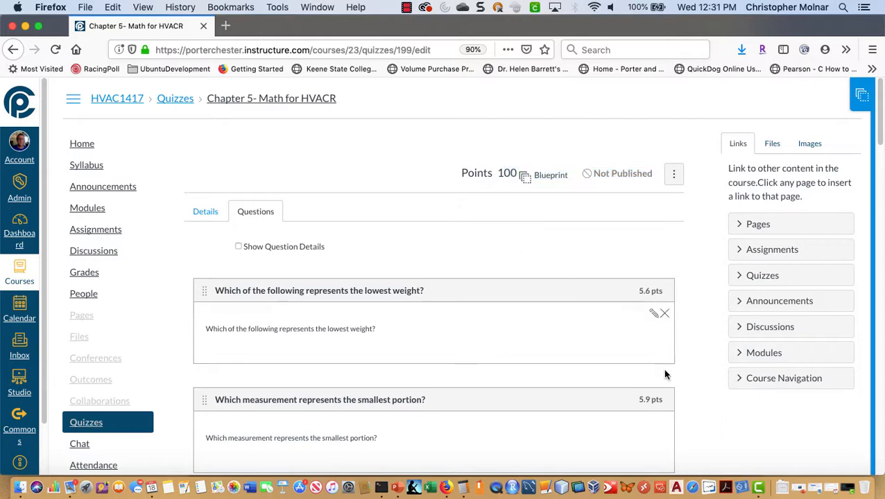
scroll(693, 365, down, 2)
scroll(691, 390, up, 2)
drag(519, 174, 463, 171)
click(459, 154)
scroll(512, 173, down, 3)
scroll(502, 171, up, 3)
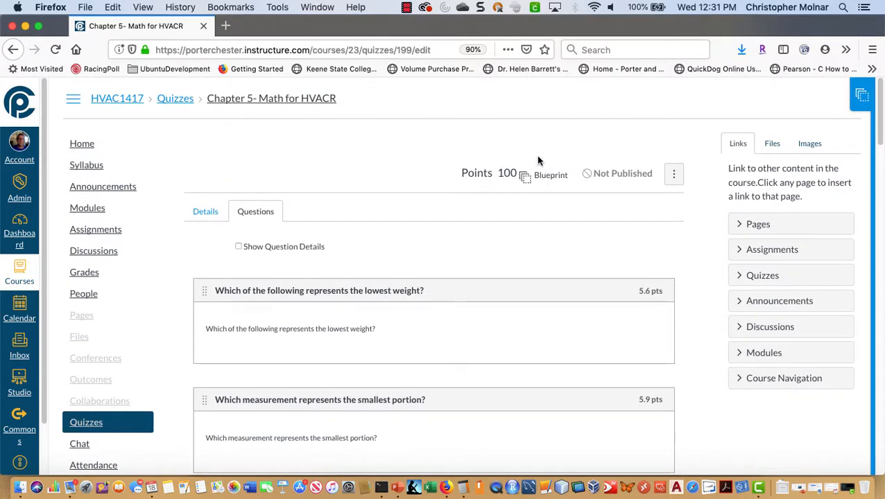
- Save the Chapter 5- Math for HVACR quiz without publishing it and check the points in its saved details
scroll(484, 173, down, 20)
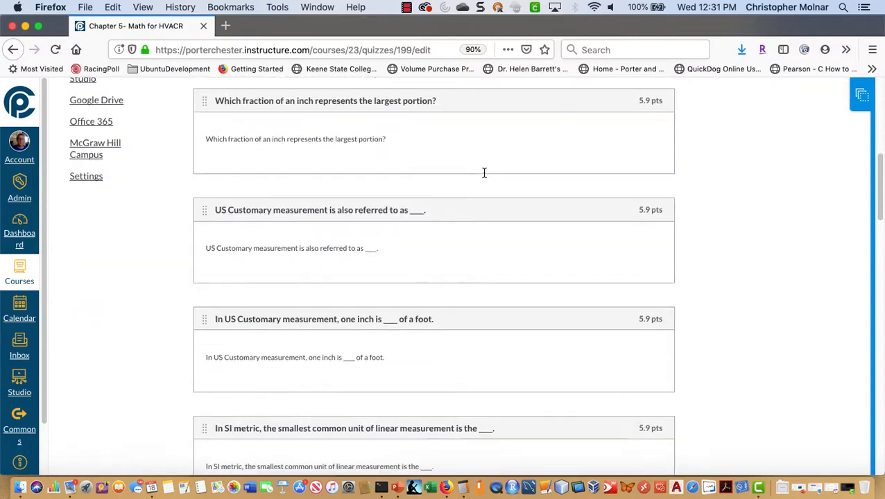
scroll(484, 176, down, 5)
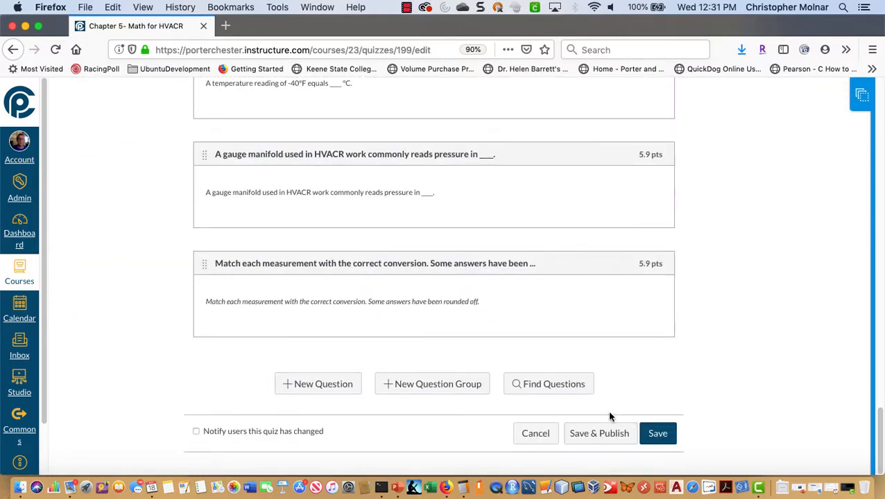
click(661, 440)
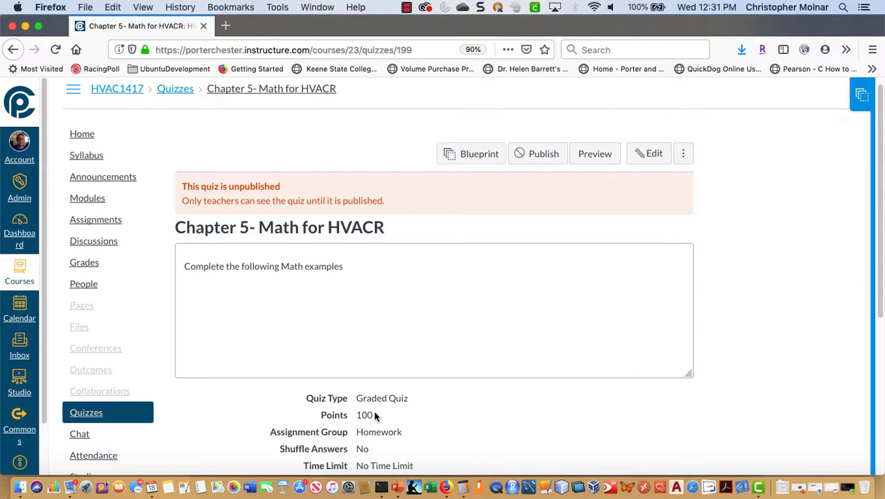
drag(374, 415, 320, 414)
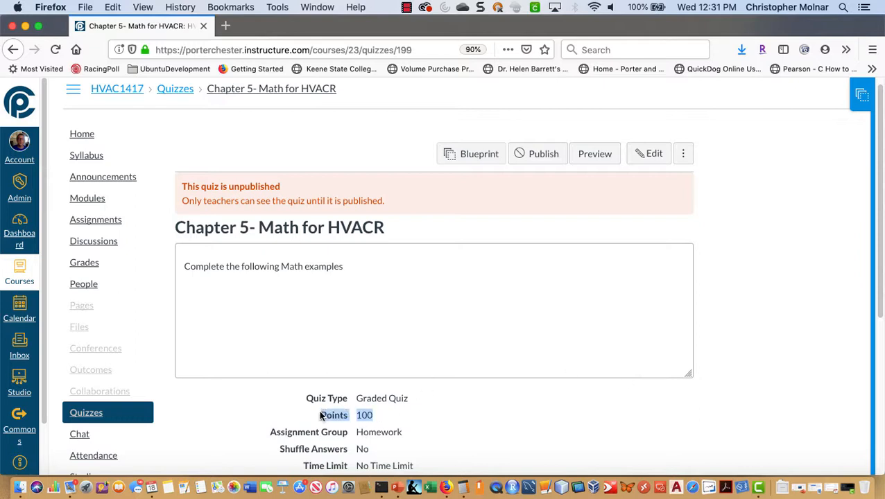